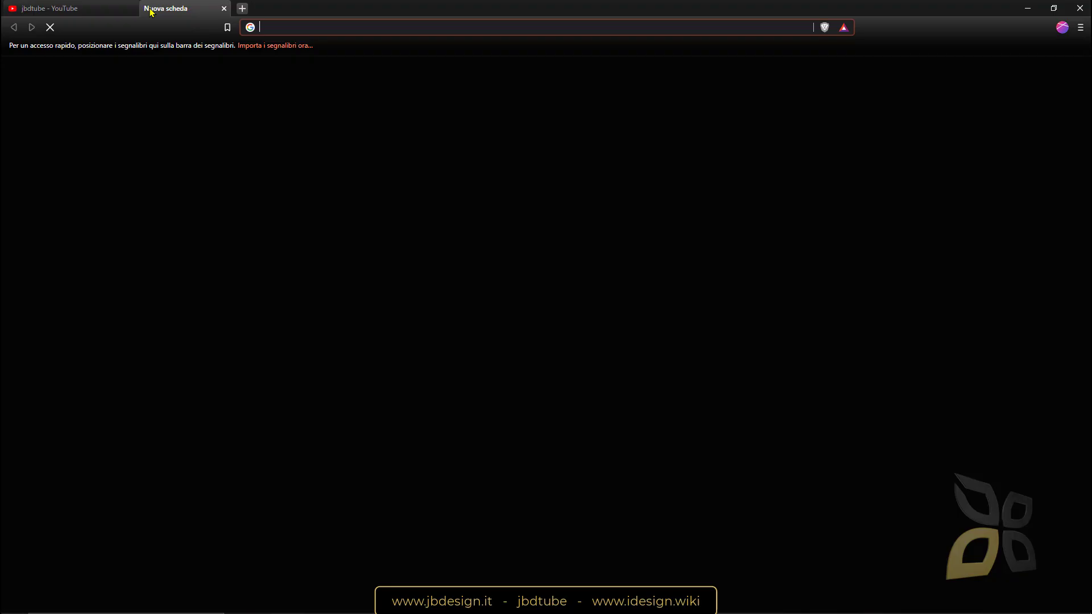
text(conve)
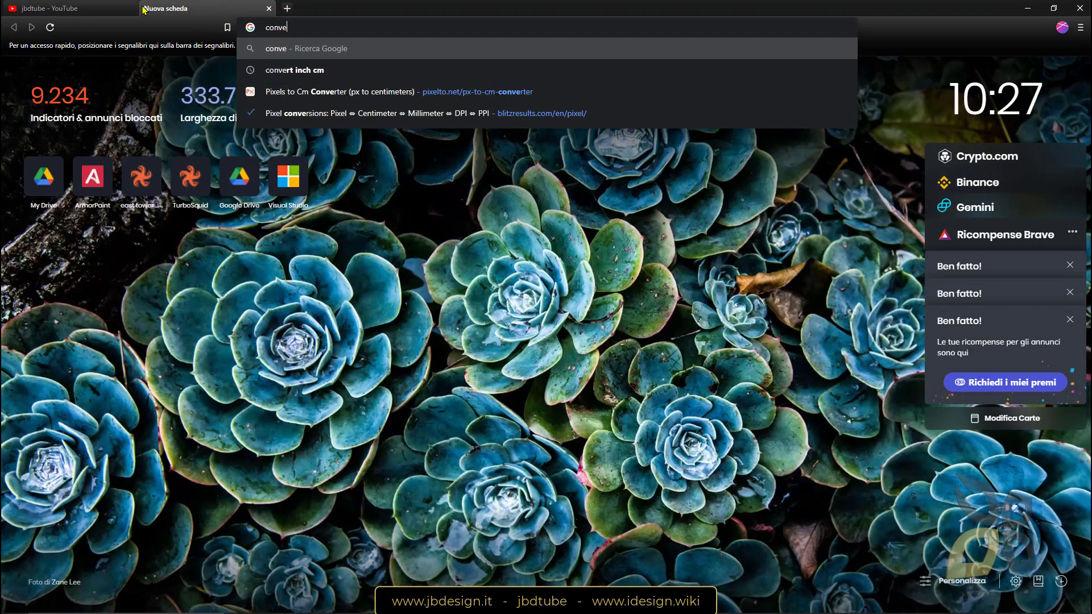
text(rtio)
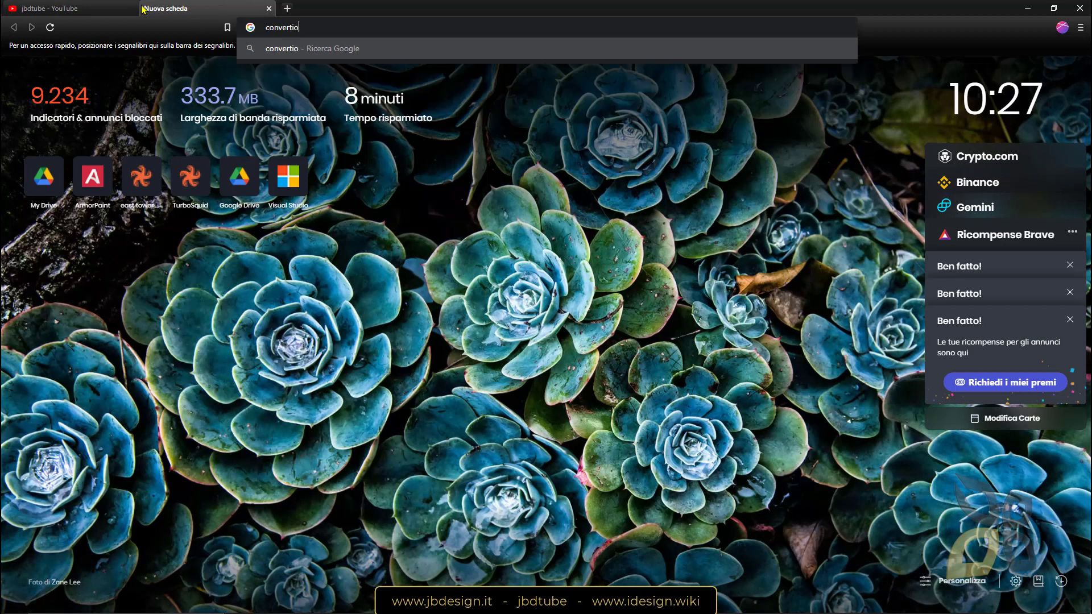
- Run a Google search for 'convertio' from the new tab's address bar
key(Return)
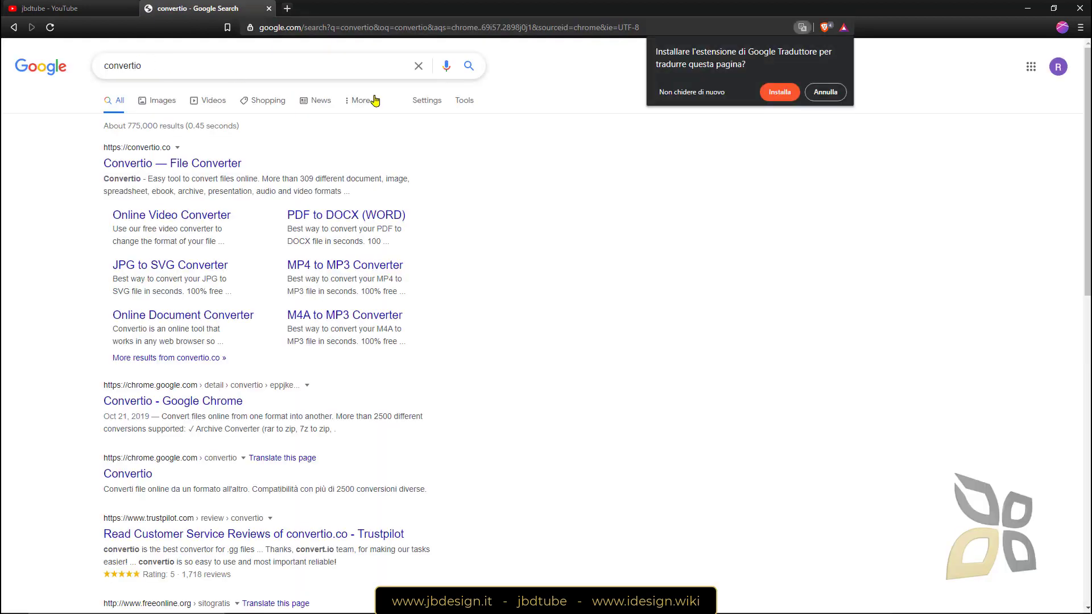
- Dismiss the translation offer (Annulla) on the search results page
click(826, 93)
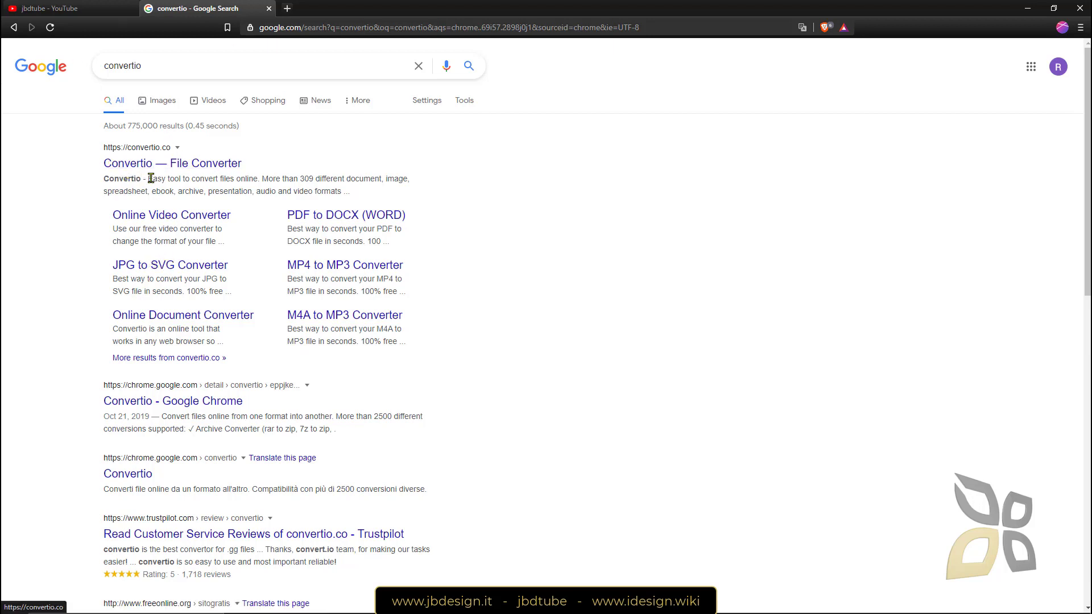
click(181, 165)
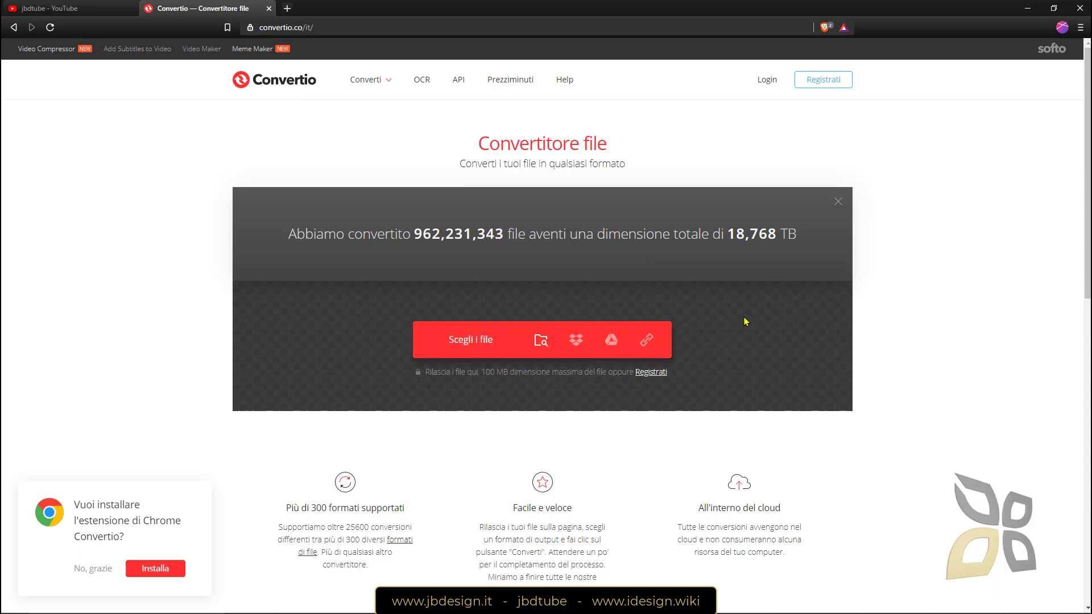
scroll(742, 322, down, 1)
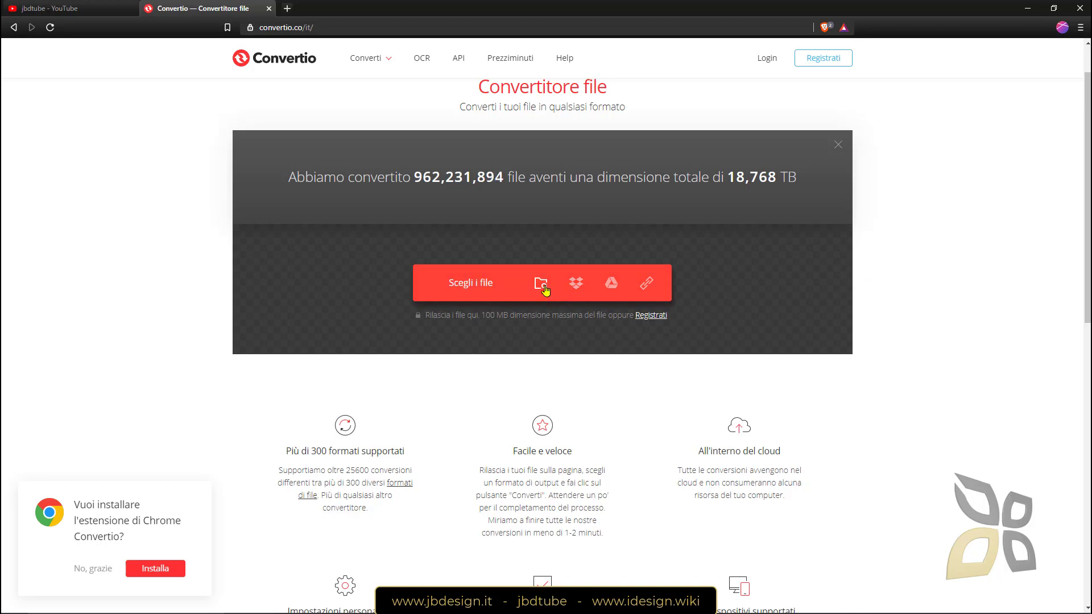
scroll(418, 283, up, 2)
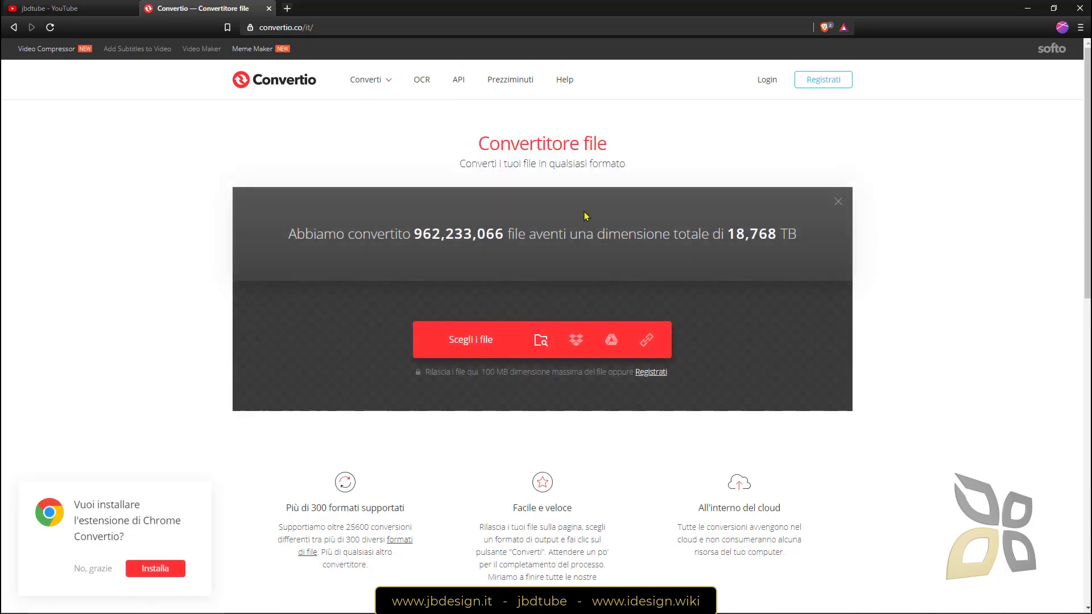
scroll(595, 225, down, 1)
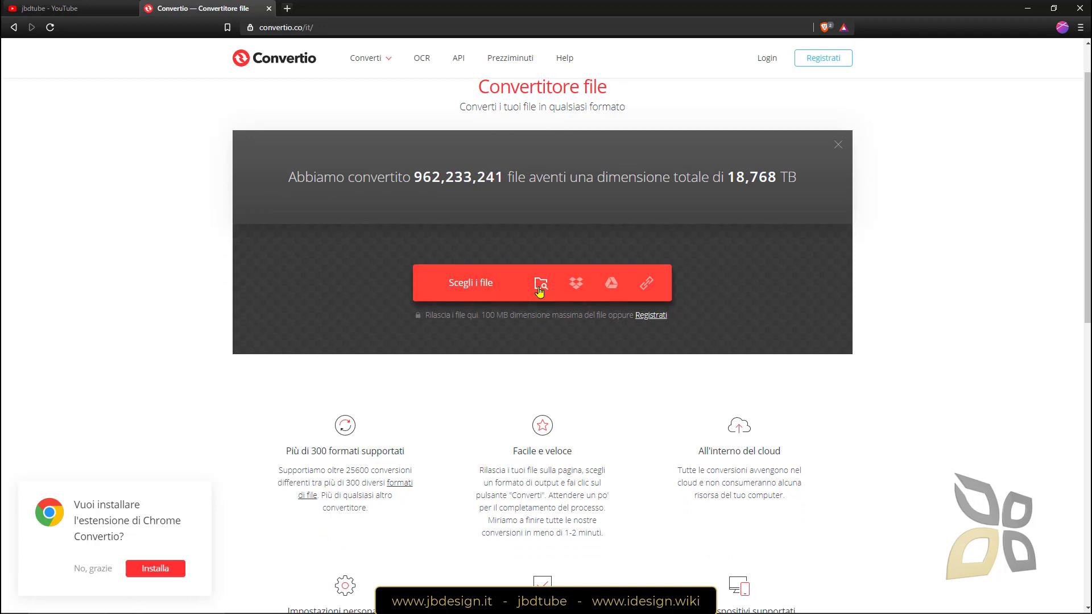
- Upload 'Immagine 2021-05-04 104809.jpg' from the Download folder via Scegli i file
click(539, 291)
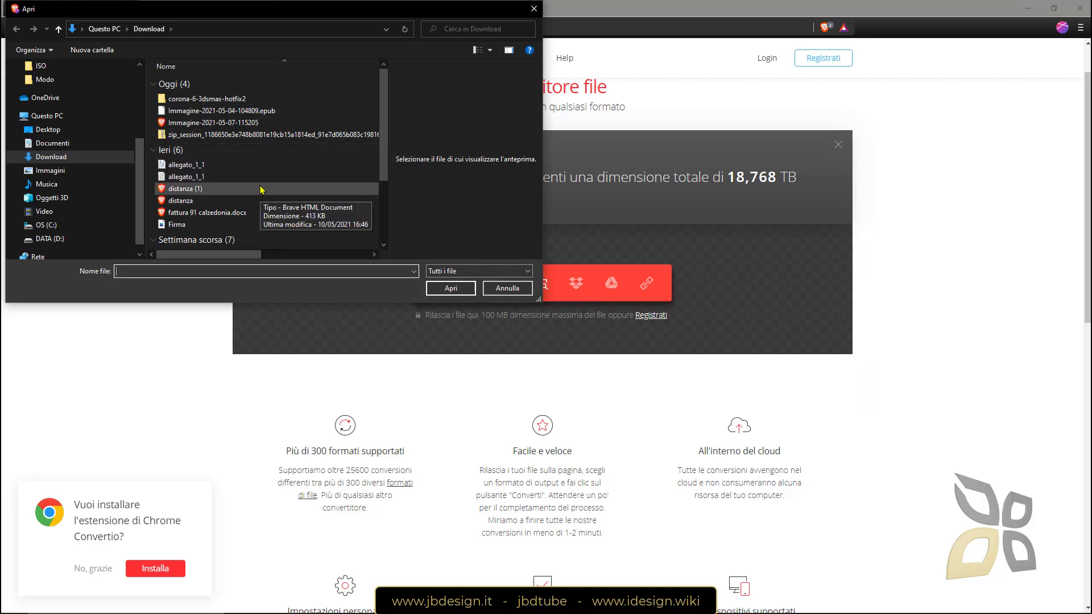
scroll(271, 170, down, 1)
scroll(273, 167, down, 1)
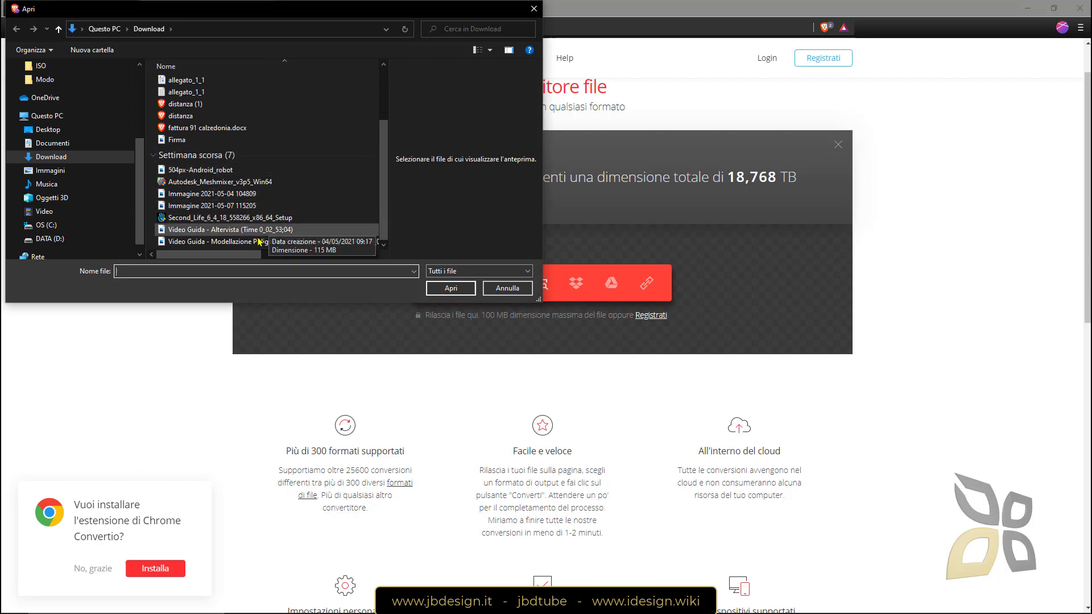
click(227, 173)
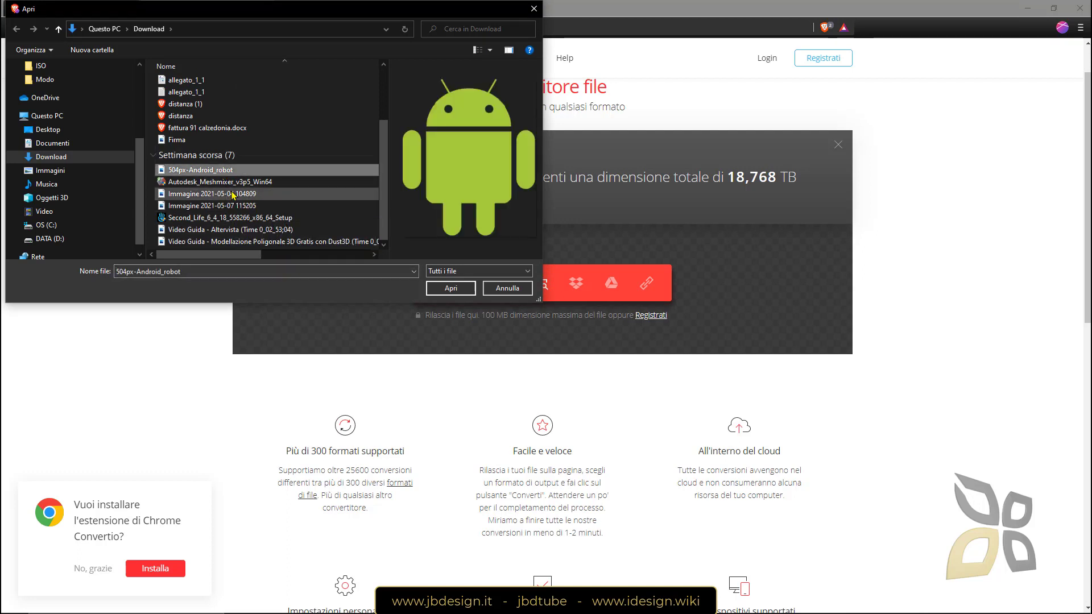
click(234, 195)
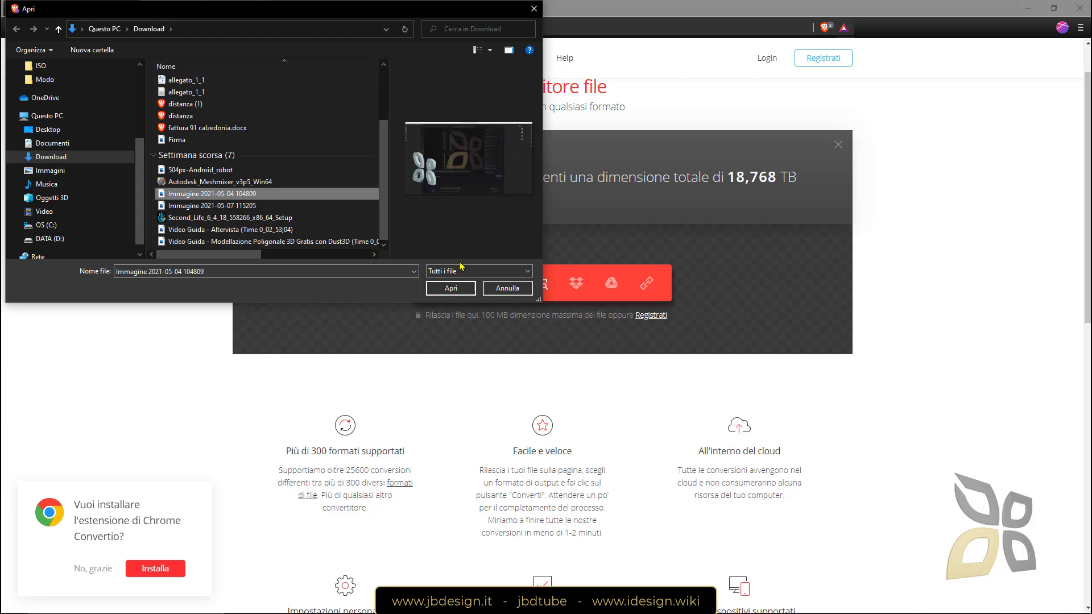
click(452, 288)
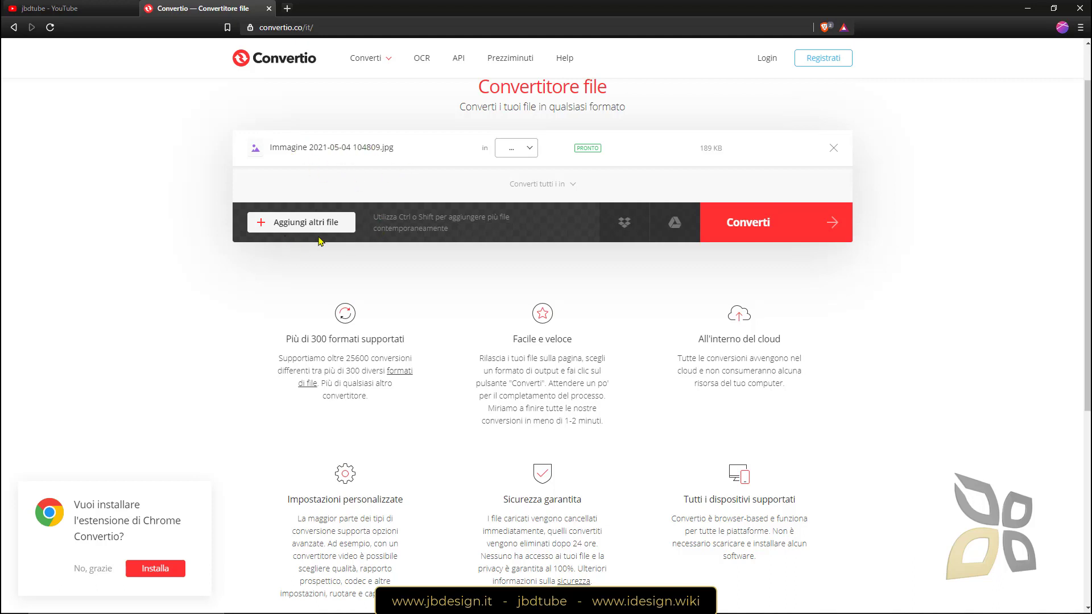
mouse_move(302, 222)
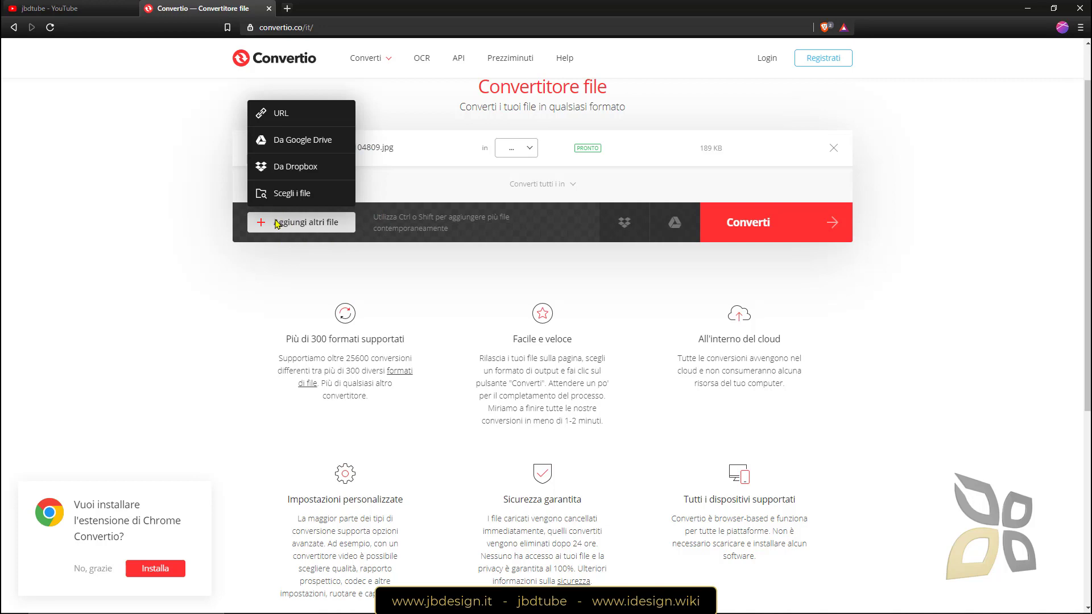
- Add the 'Video Guida - Altervista' PNG screenshot as a second file to convert
click(295, 196)
scroll(273, 171, down, 1)
scroll(251, 196, down, 1)
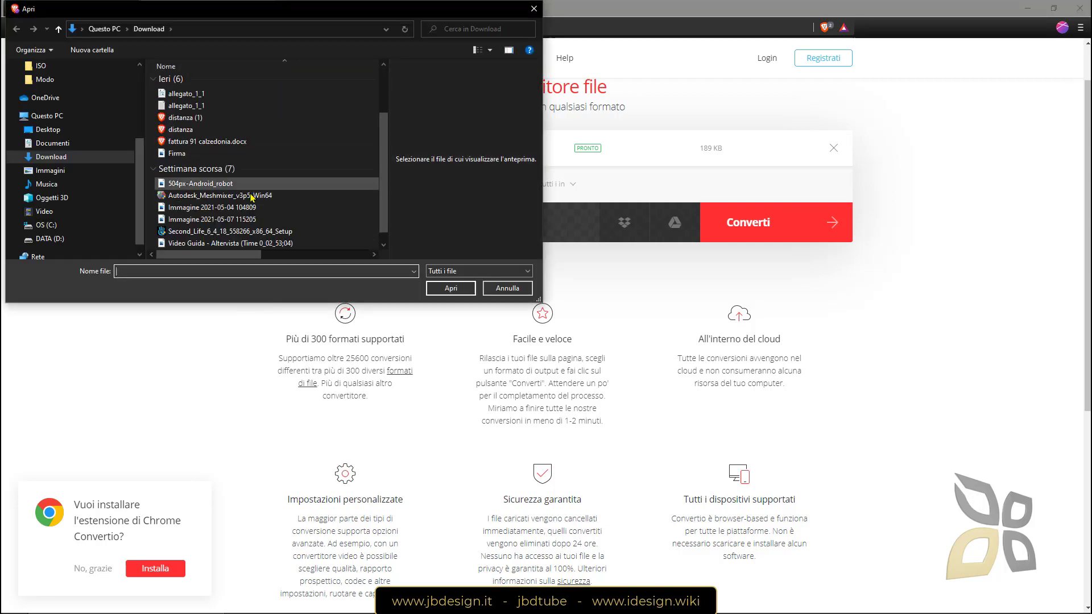
click(257, 219)
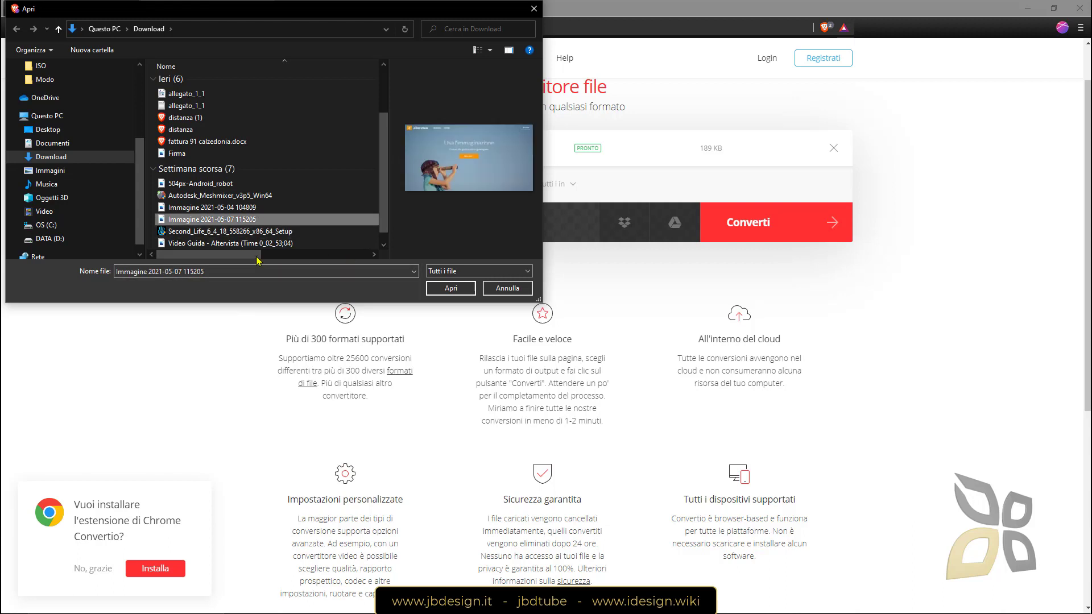
click(256, 244)
click(450, 288)
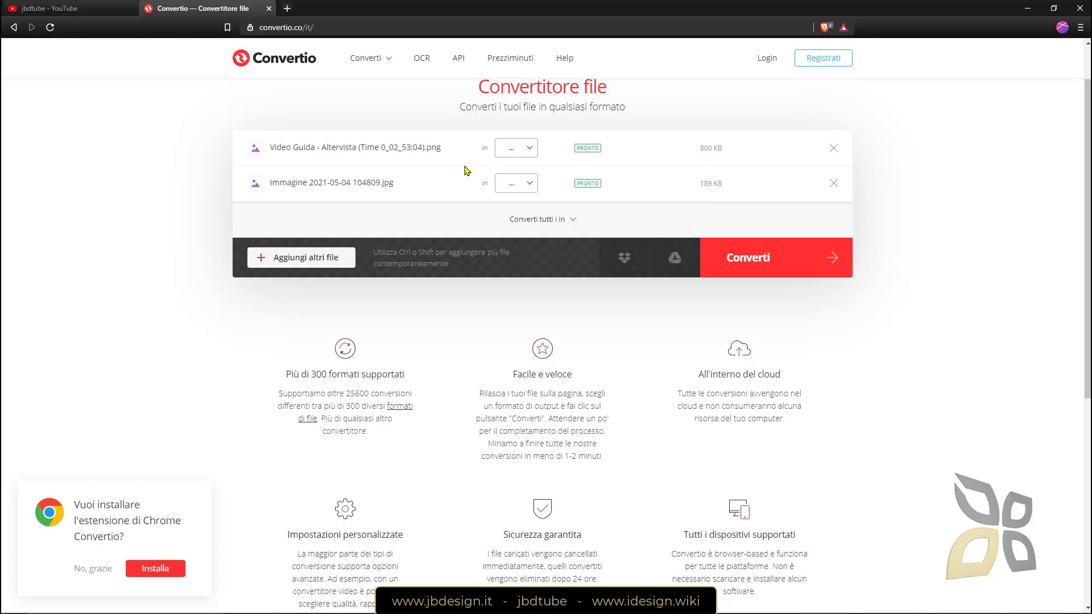
- Show the output format choices for the PNG file
click(529, 150)
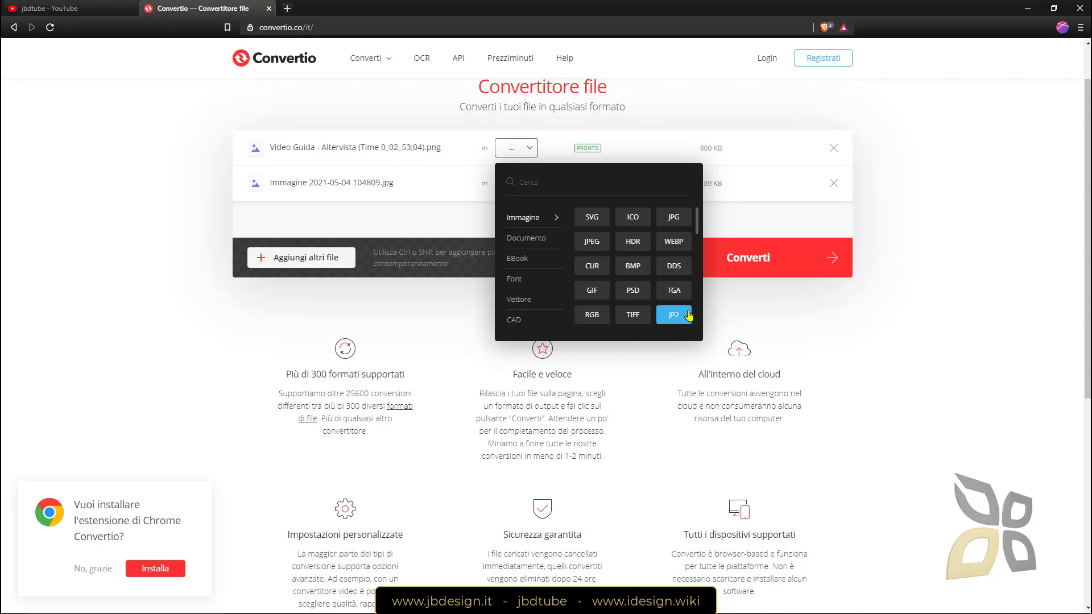
scroll(649, 273, down, 3)
scroll(653, 286, down, 2)
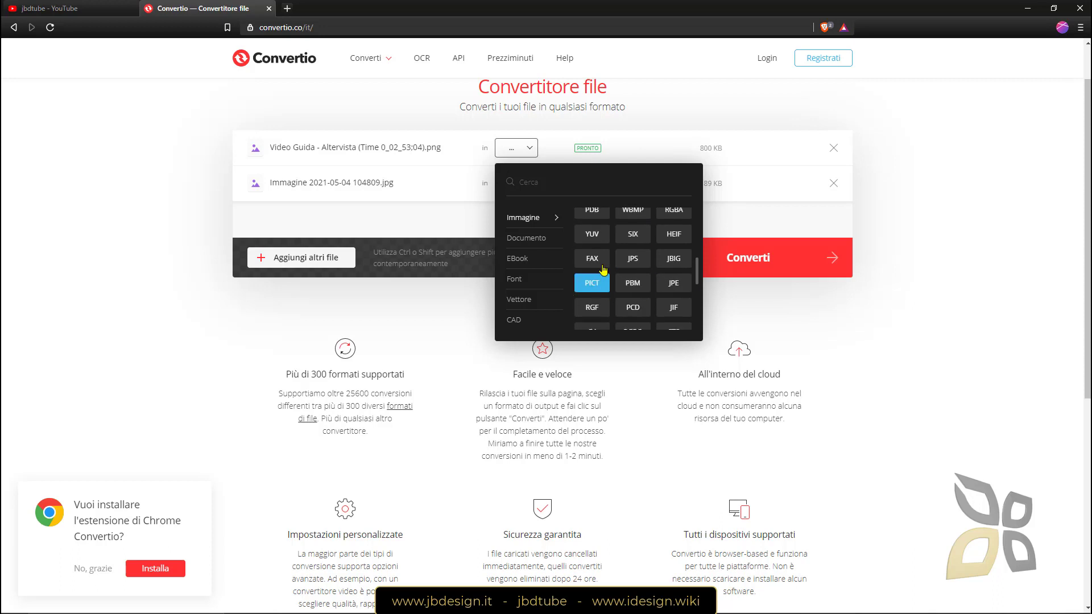
scroll(628, 291, down, 2)
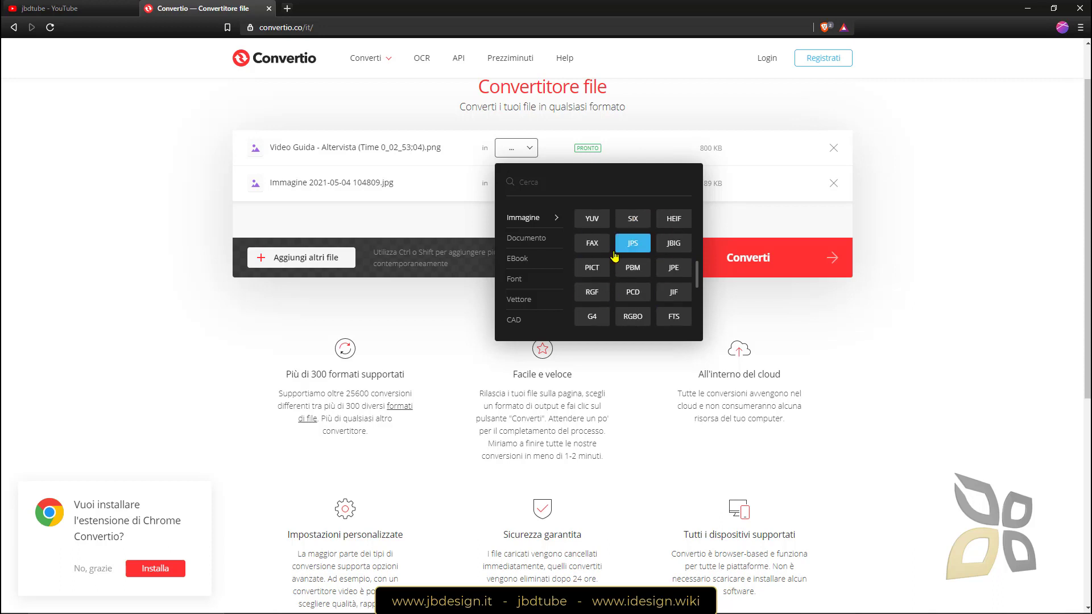
scroll(626, 282, down, 2)
scroll(618, 273, down, 2)
scroll(624, 239, down, 1)
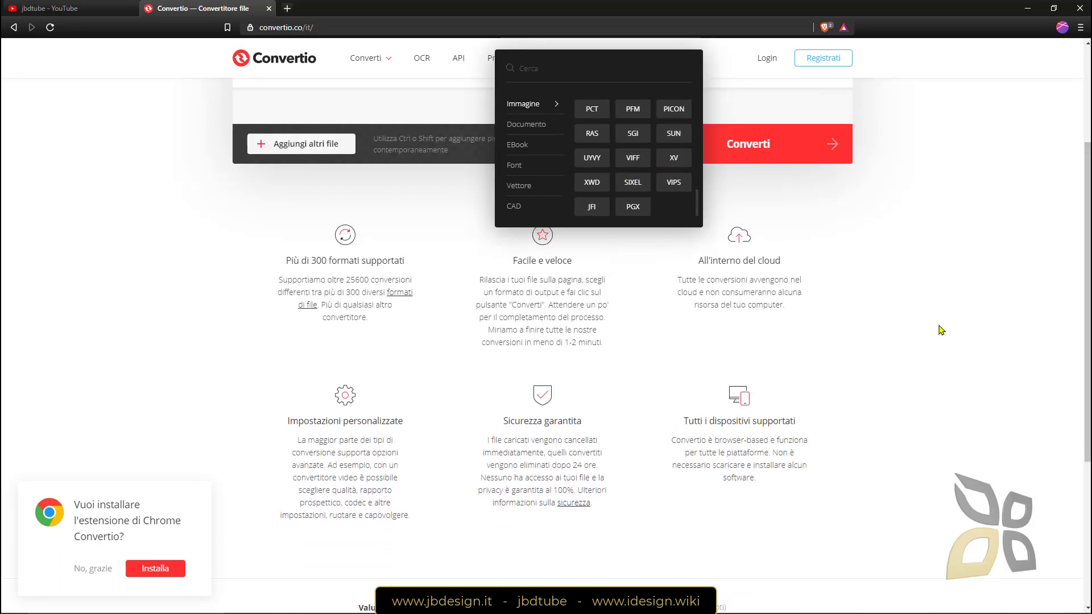
scroll(939, 333, up, 1)
scroll(629, 294, up, 1)
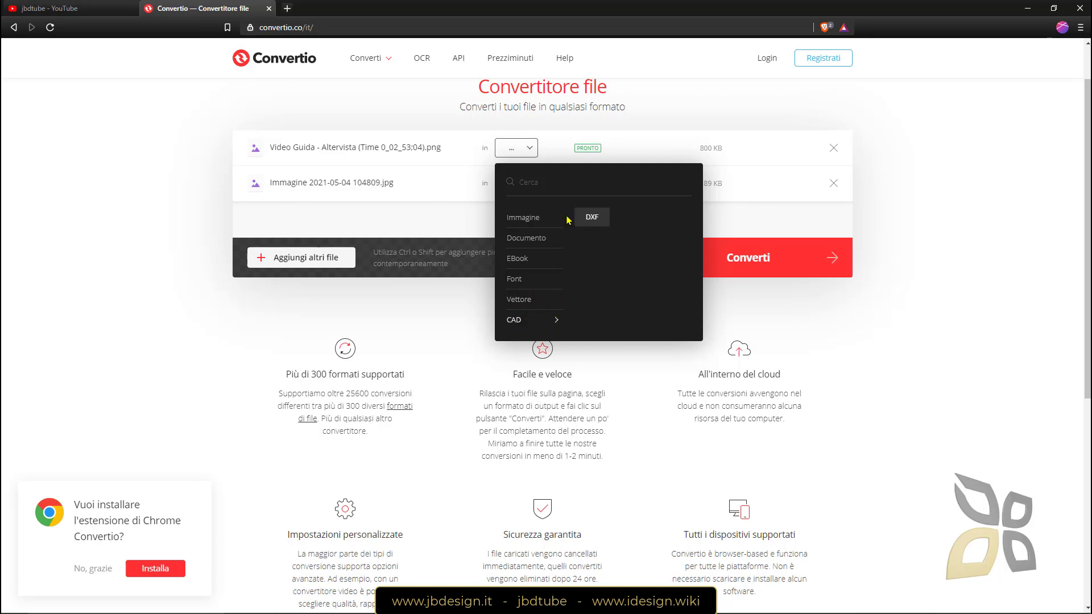
mouse_move(523, 217)
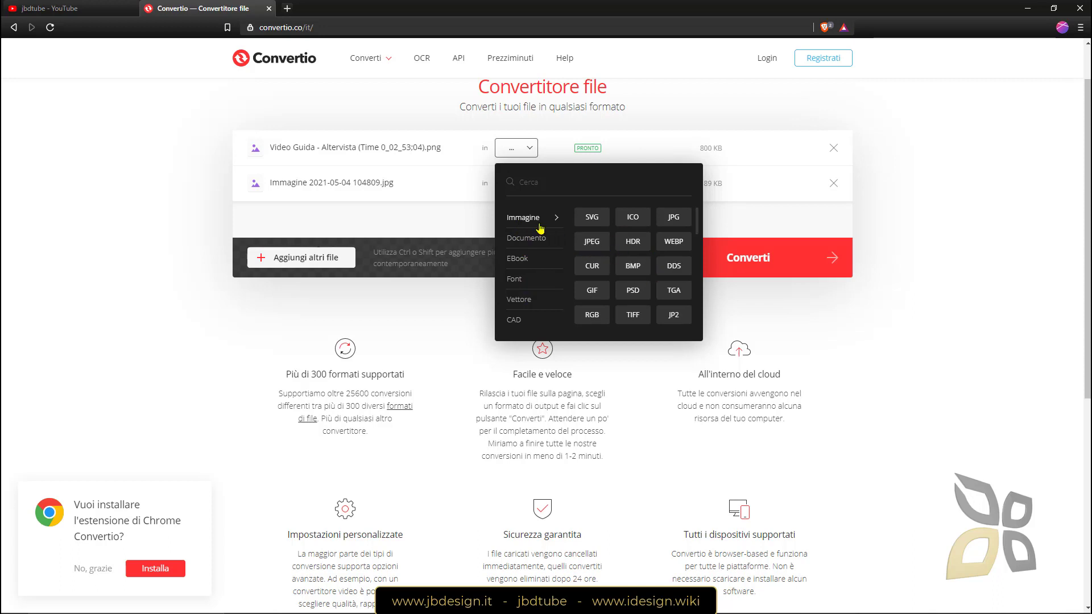
- Set the PNG to JPEG output and the JPG to PDF after first trying EPUB
click(591, 242)
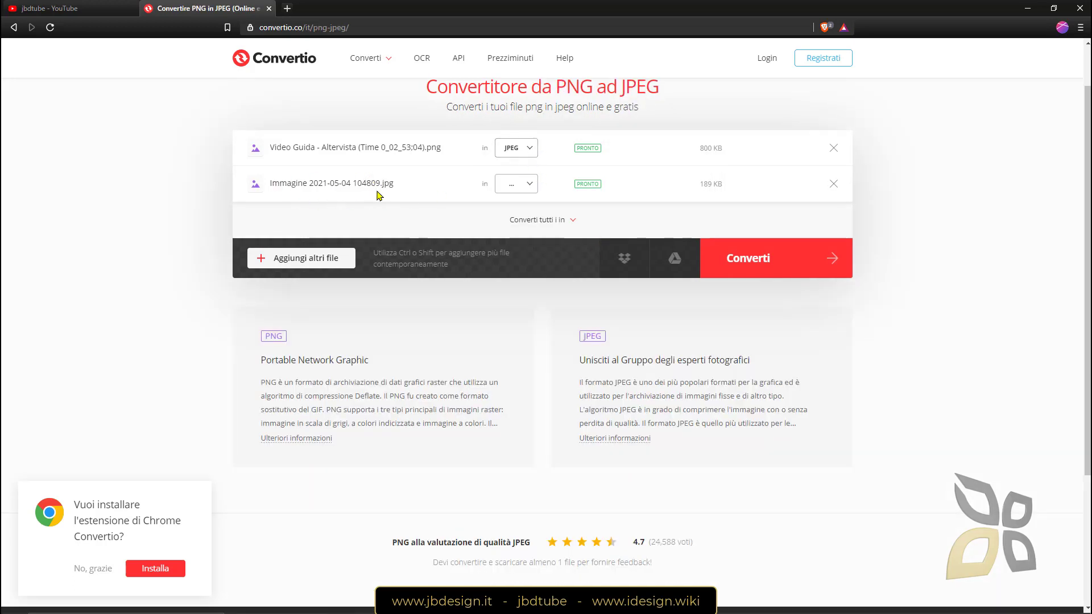
click(516, 183)
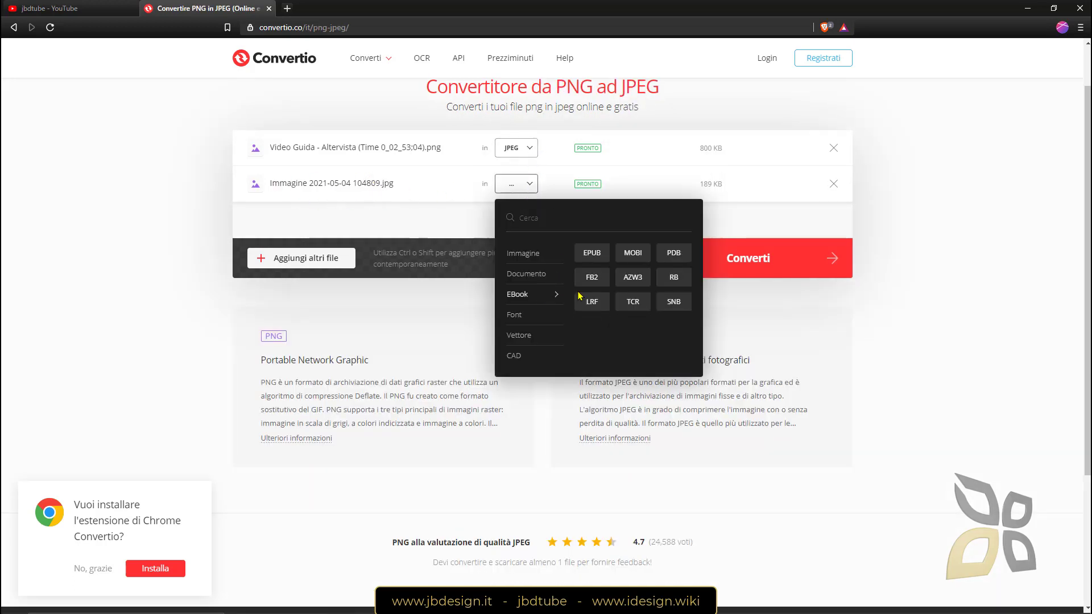
click(591, 253)
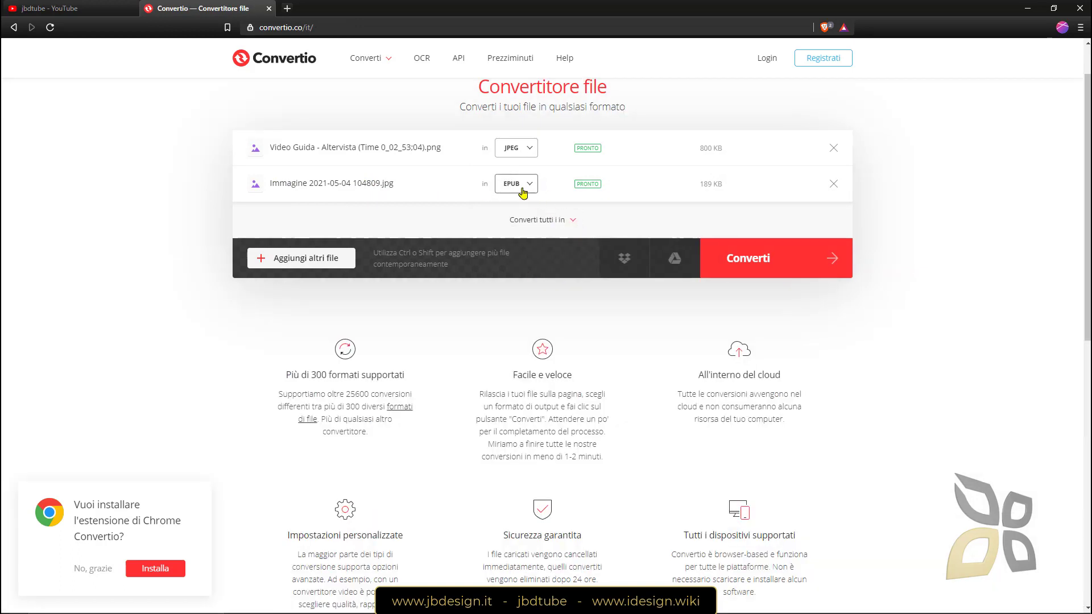
click(522, 189)
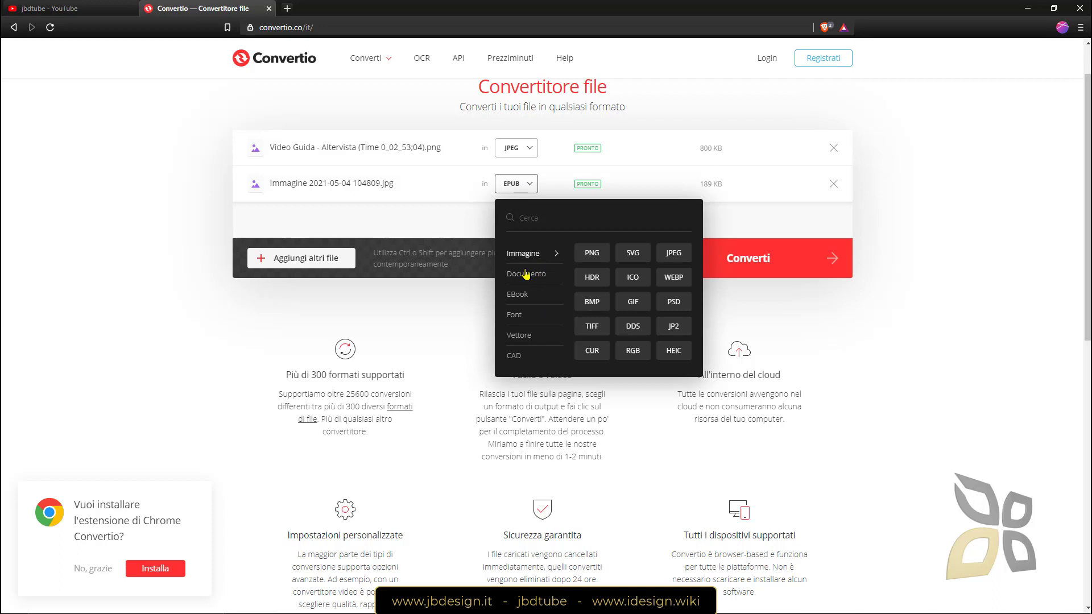
mouse_move(526, 274)
click(624, 256)
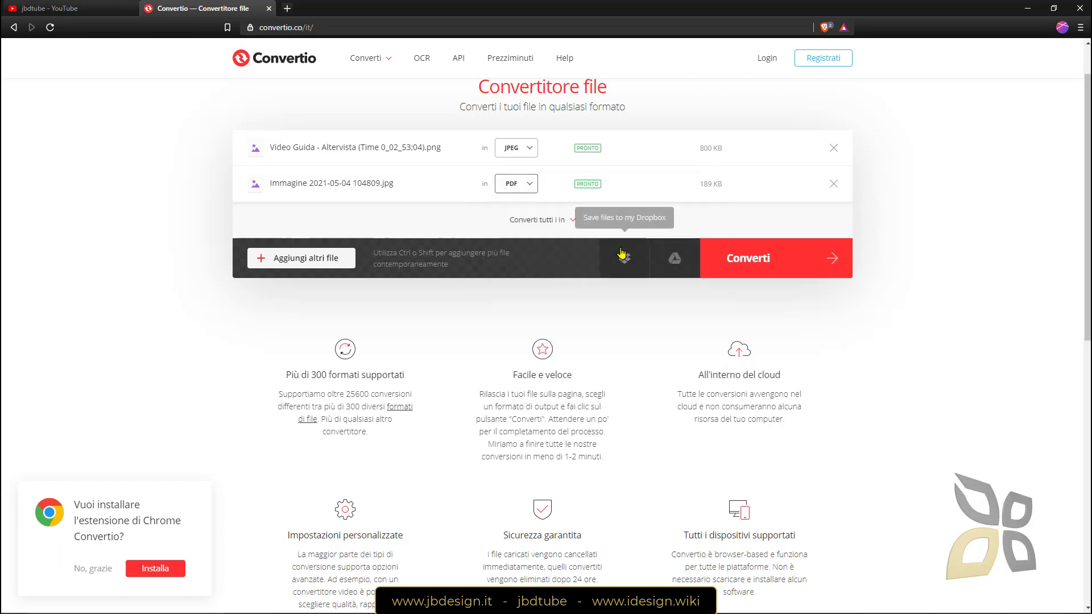
- Try DOCX for the JPG, then settle back on PDF under Documento
click(519, 187)
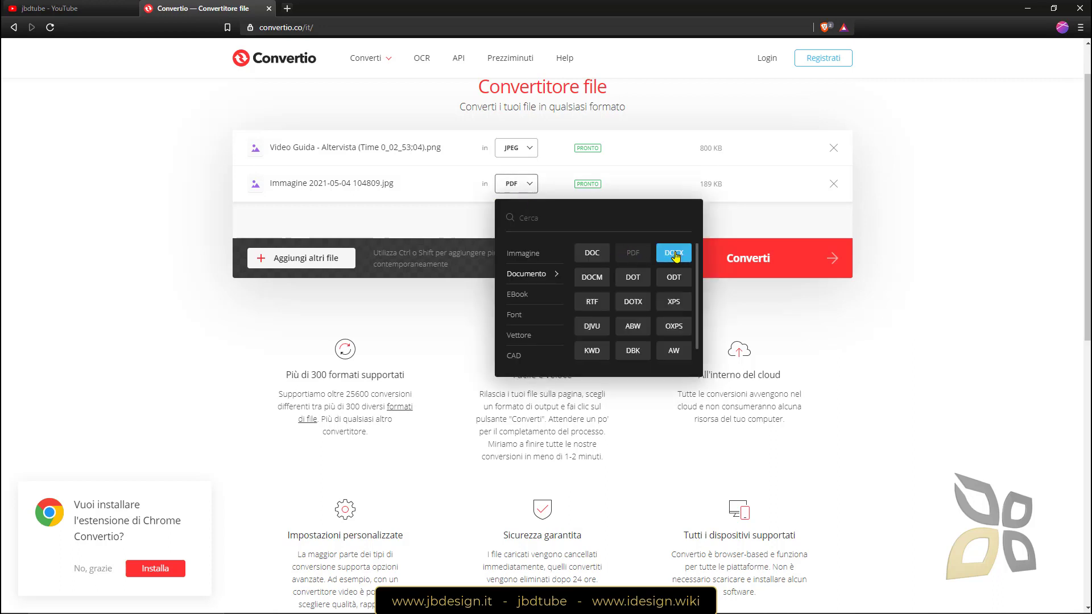
click(674, 254)
click(515, 188)
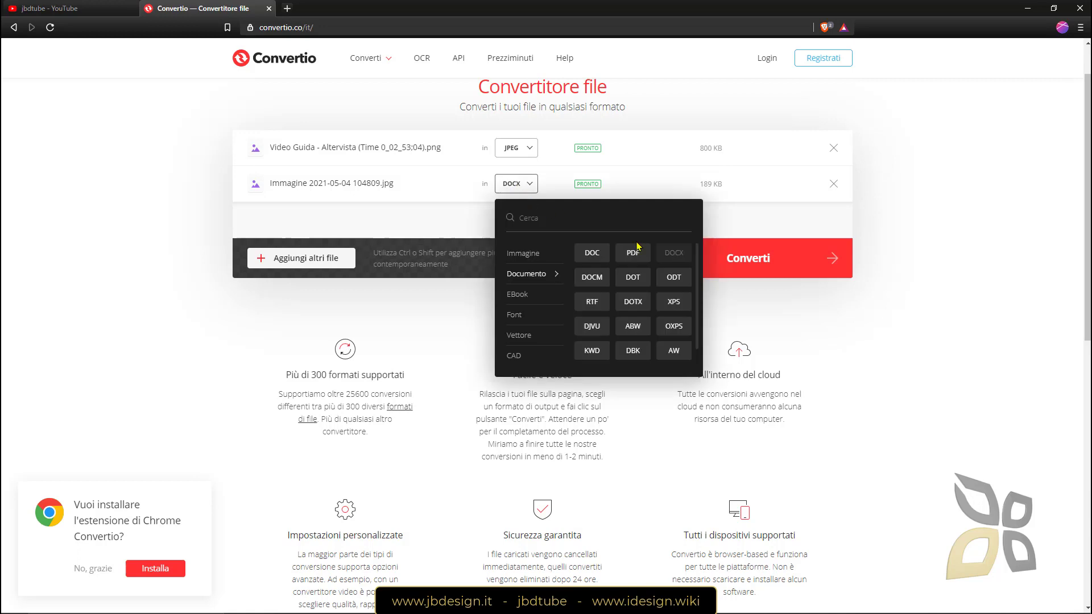
click(633, 256)
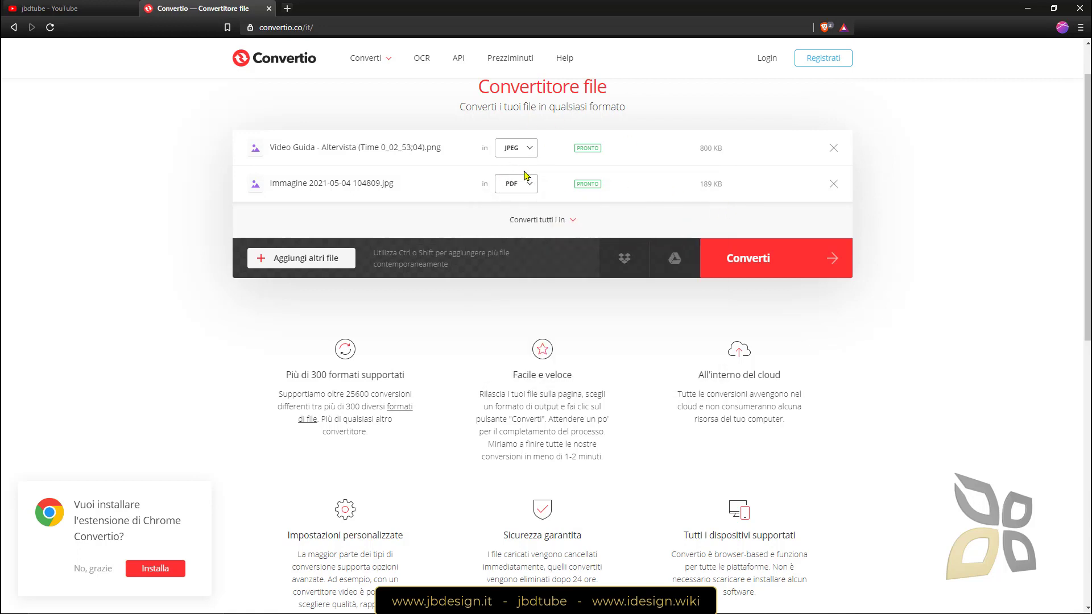
- Start converting both images with the Converti button
click(758, 259)
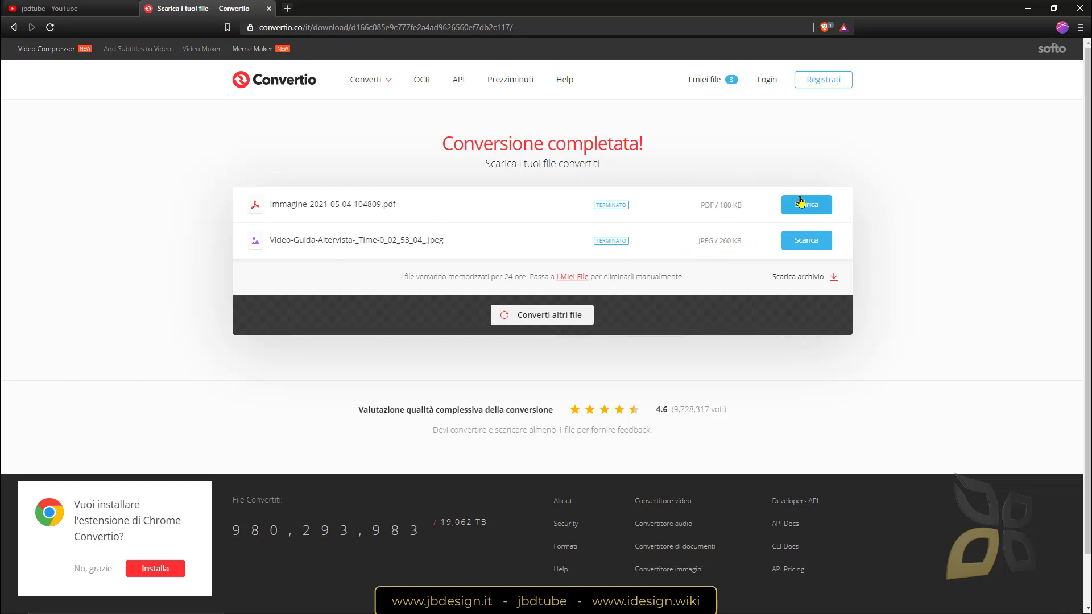
- Download the converted PDF and save it into the Download folder
click(803, 209)
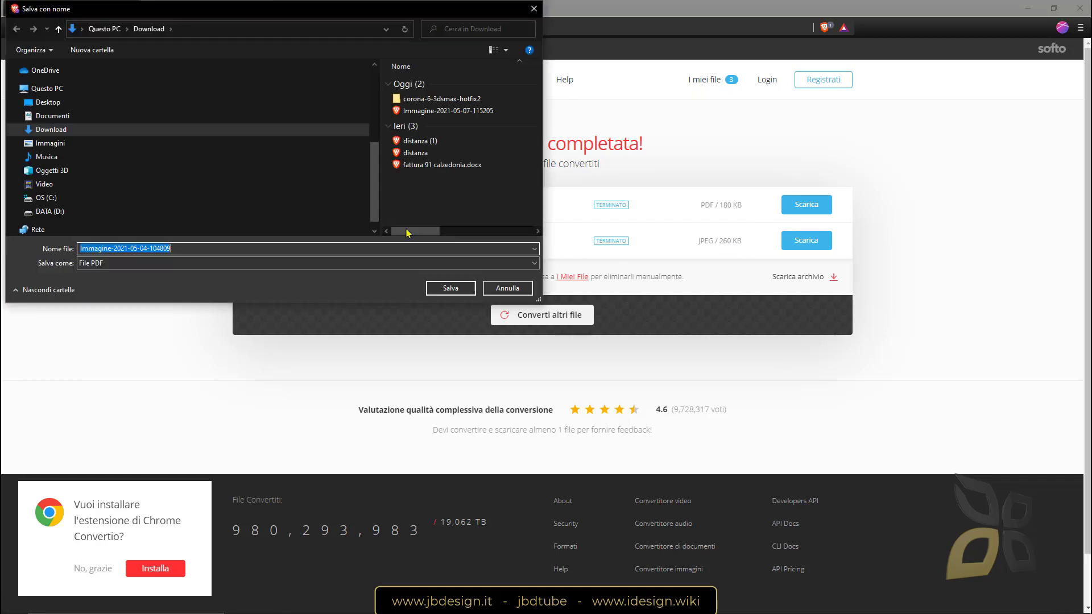
click(449, 288)
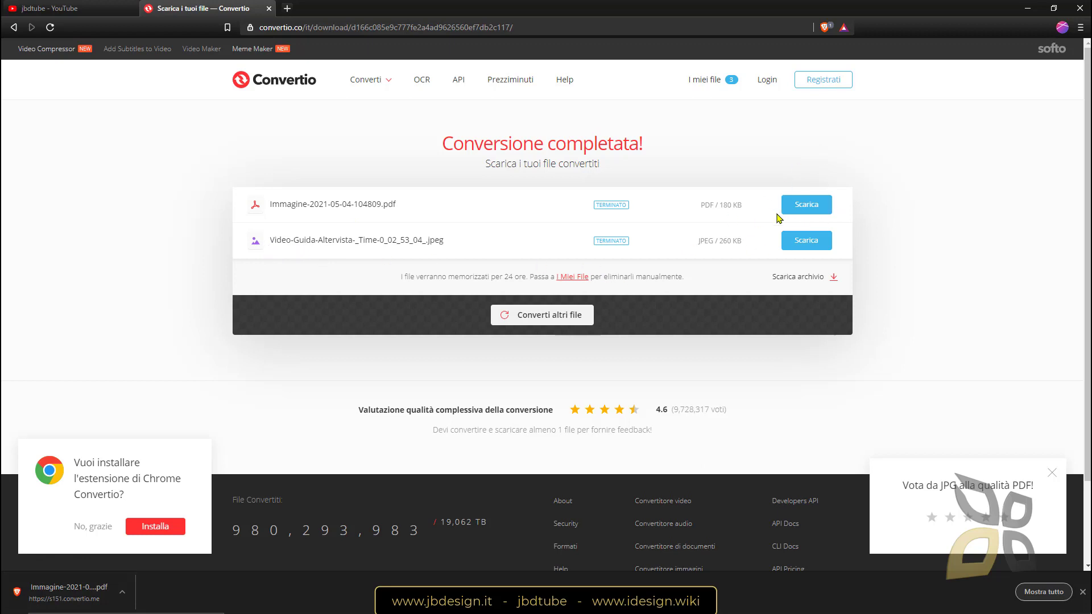
- Download both converted files as one zip archive into Download, then bring up File Explorer
click(820, 283)
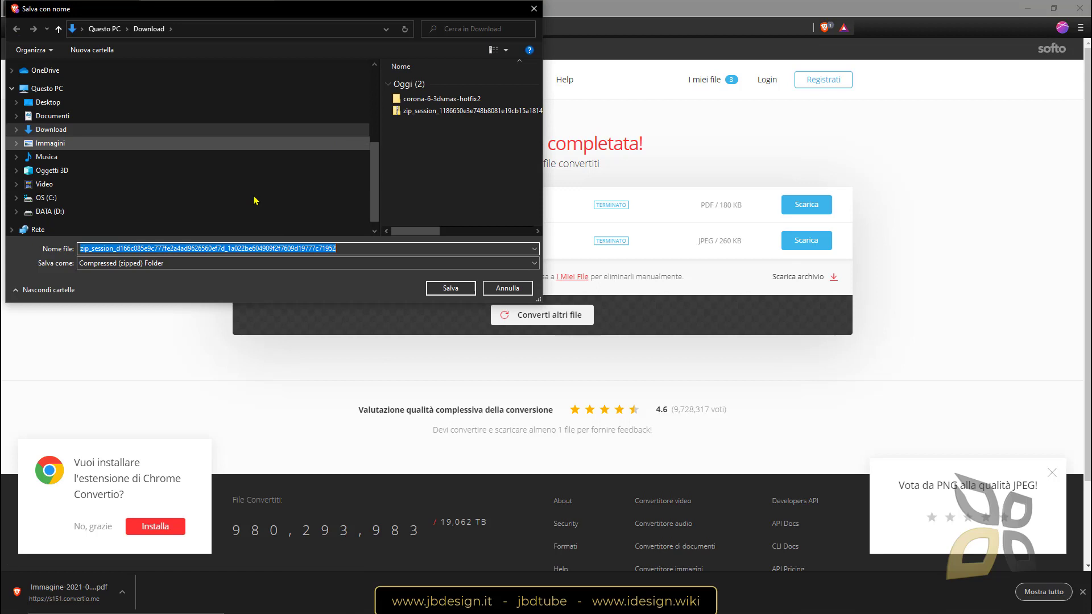
click(451, 288)
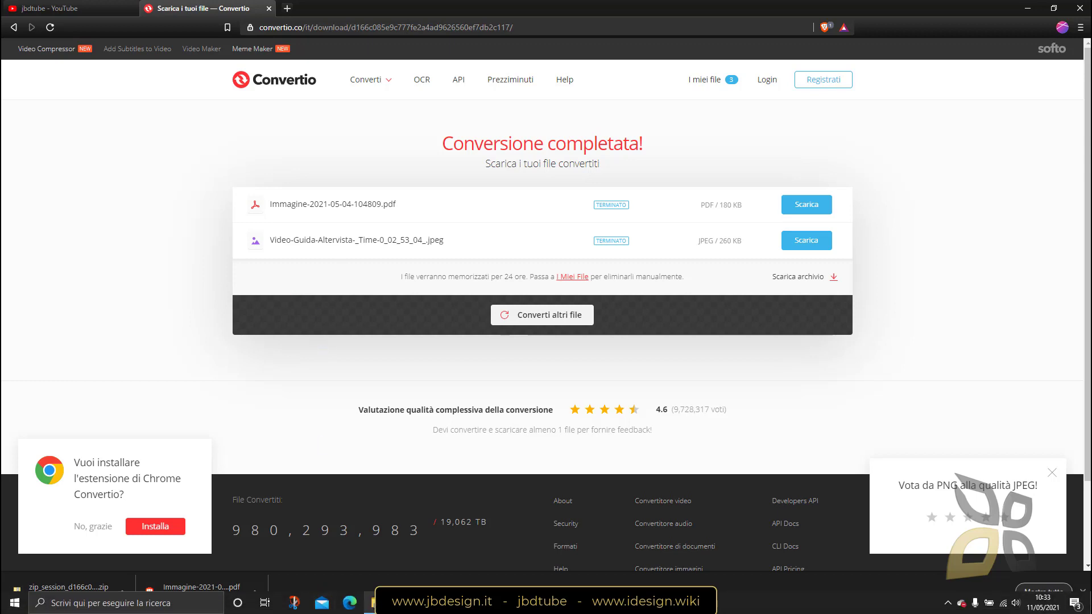
click(373, 602)
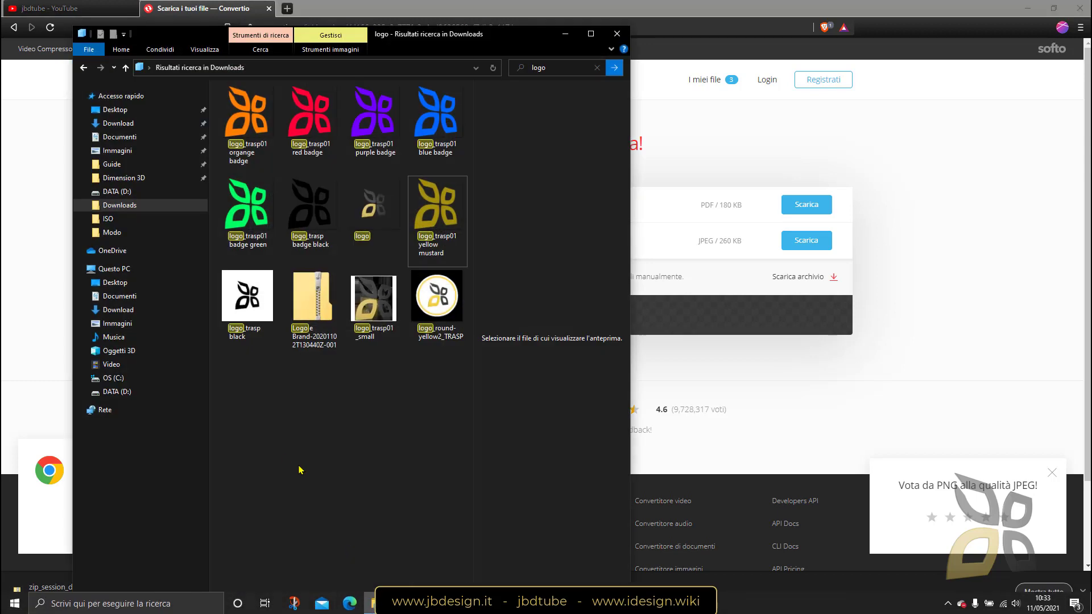
- In the Download folder, inspect the downloaded files and look inside an older zip archive
click(107, 124)
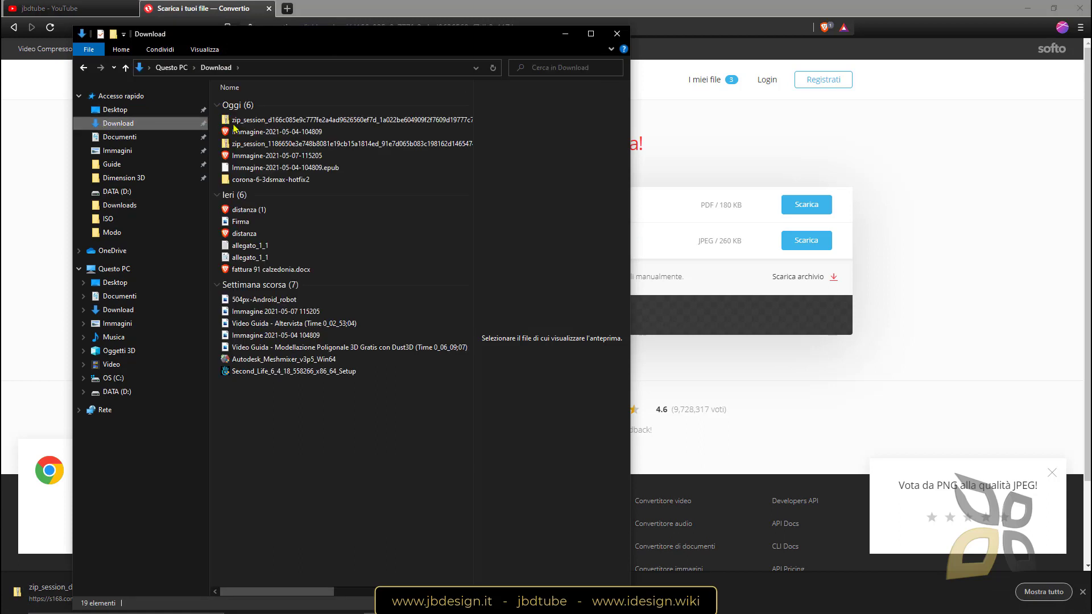
click(323, 173)
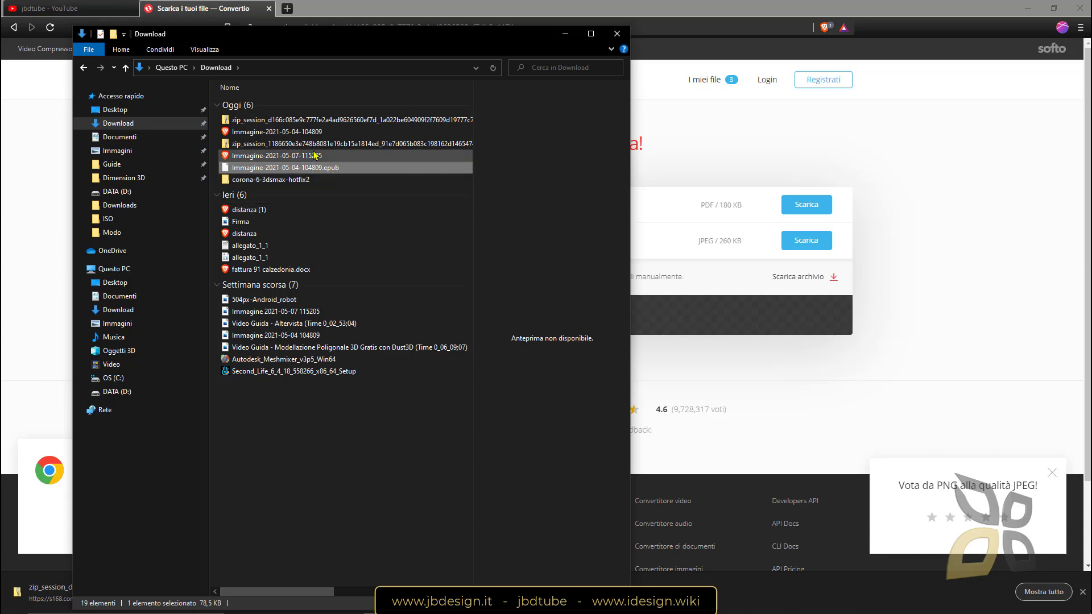
click(311, 161)
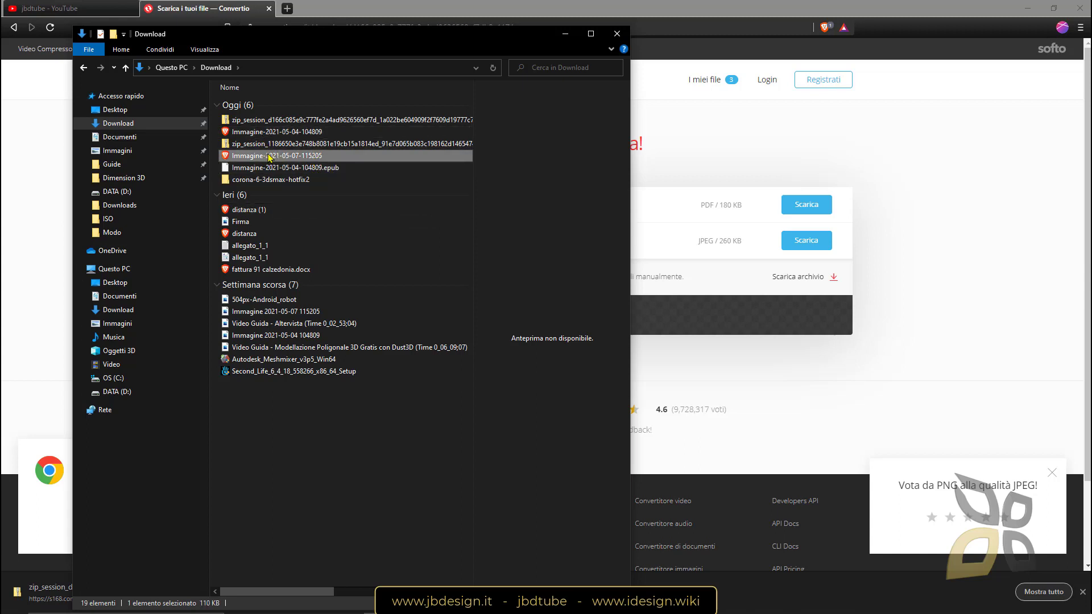
double_click(275, 144)
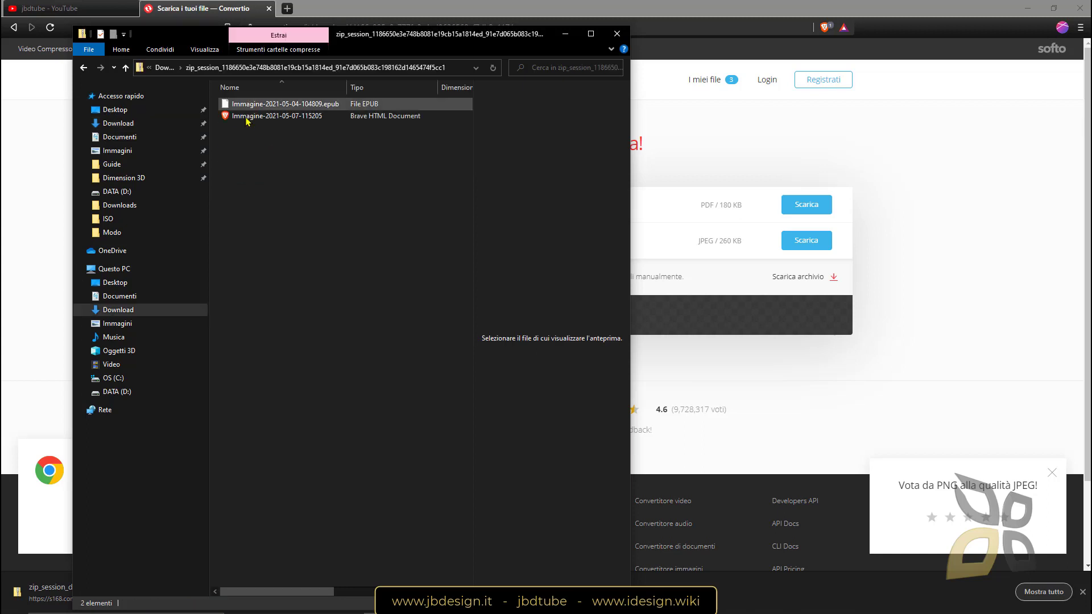
key(alt+Left)
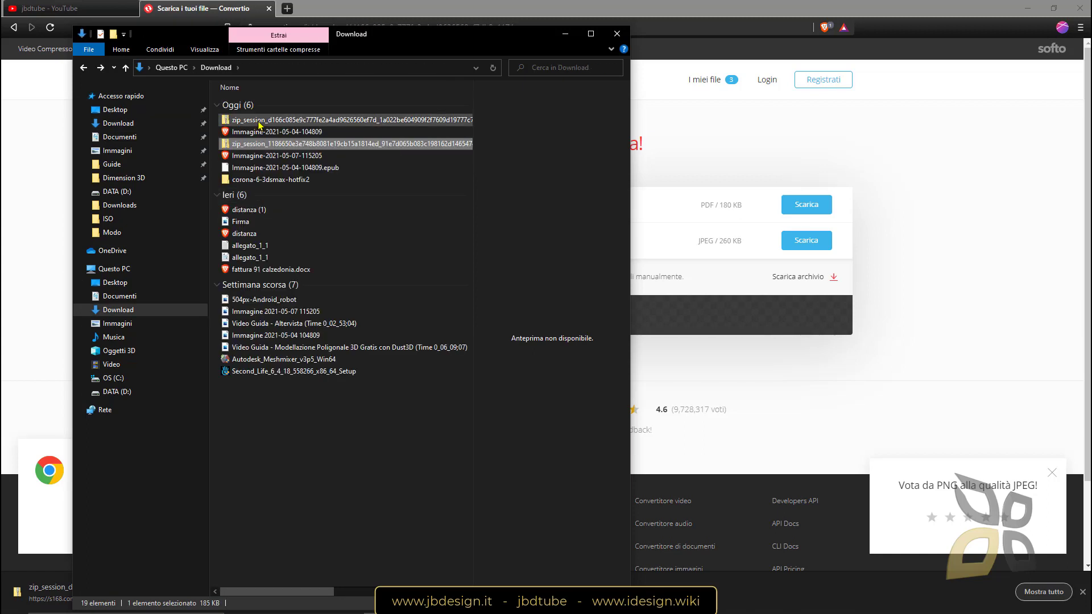
- Check the new zip archive's contents, return to Download and minimize File Explorer
double_click(259, 121)
key(alt+Left)
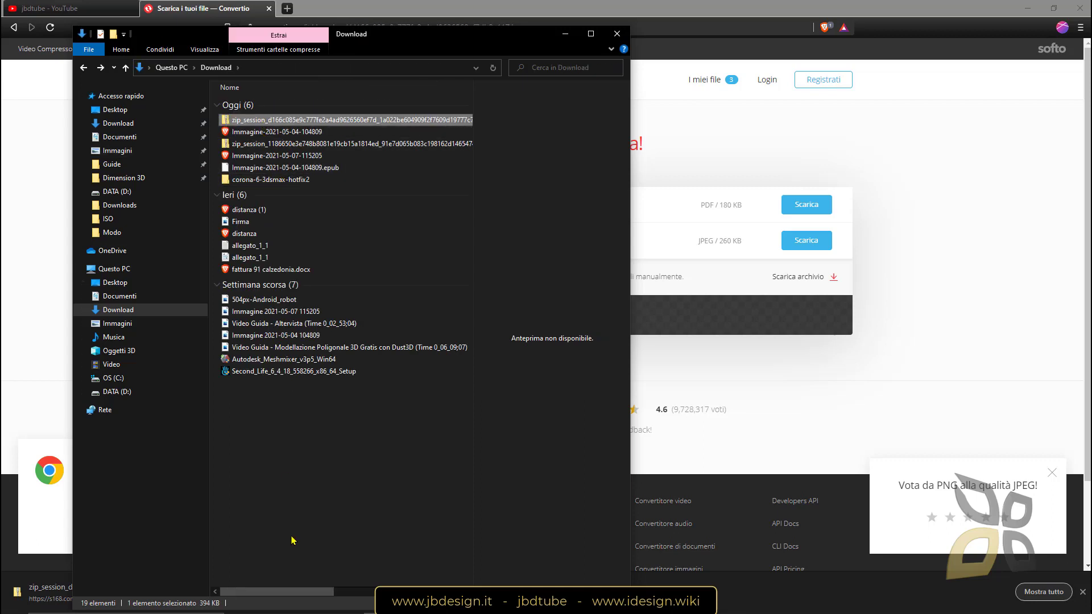
click(299, 510)
click(564, 33)
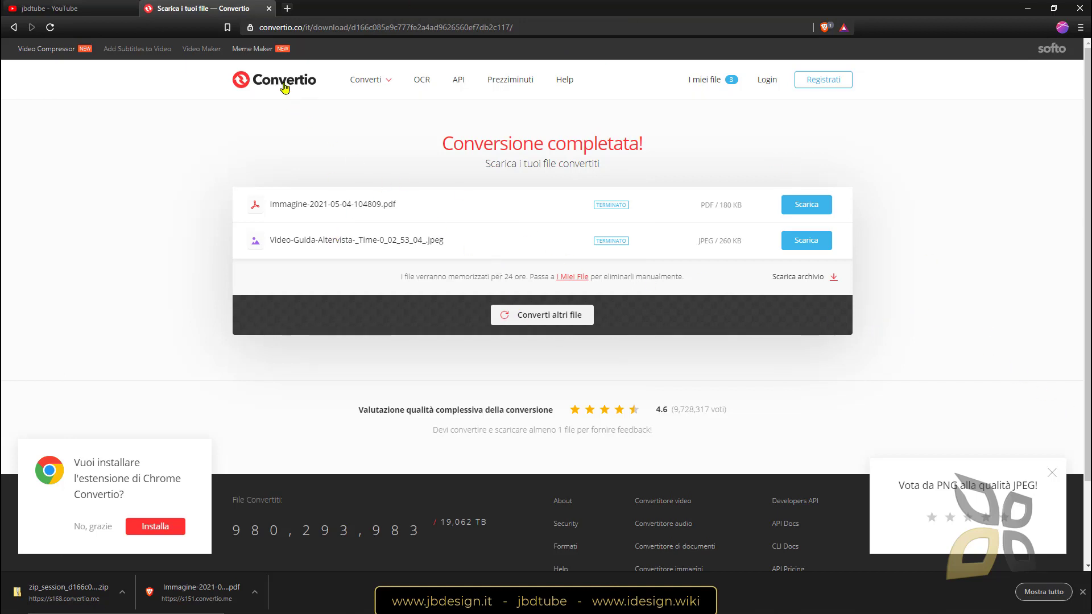
- Visit the jbdtube channel's About and Videos pages, landing on Playlists
click(101, 9)
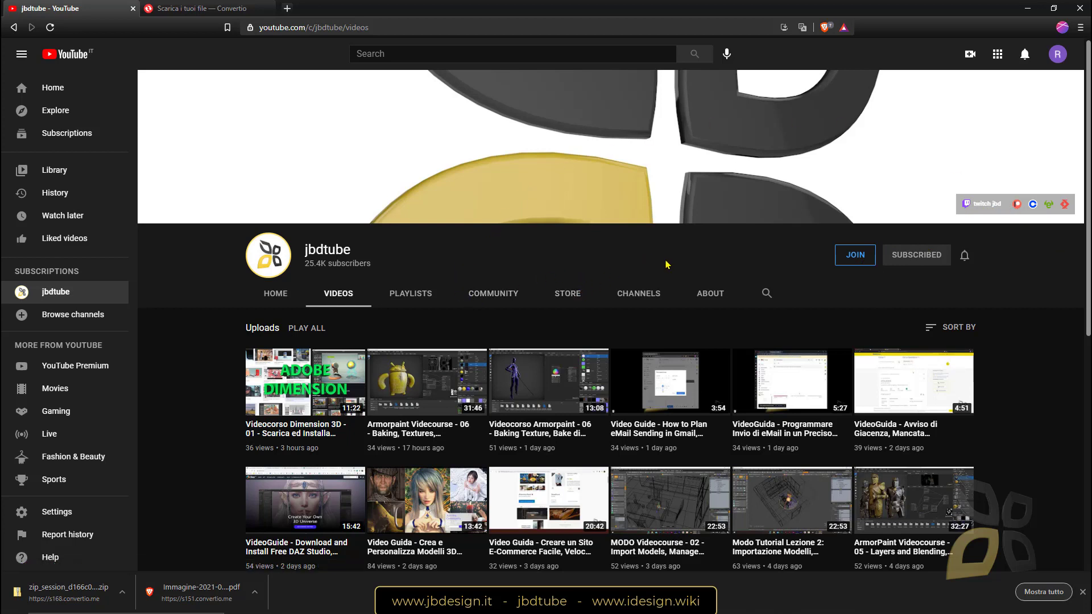
click(709, 294)
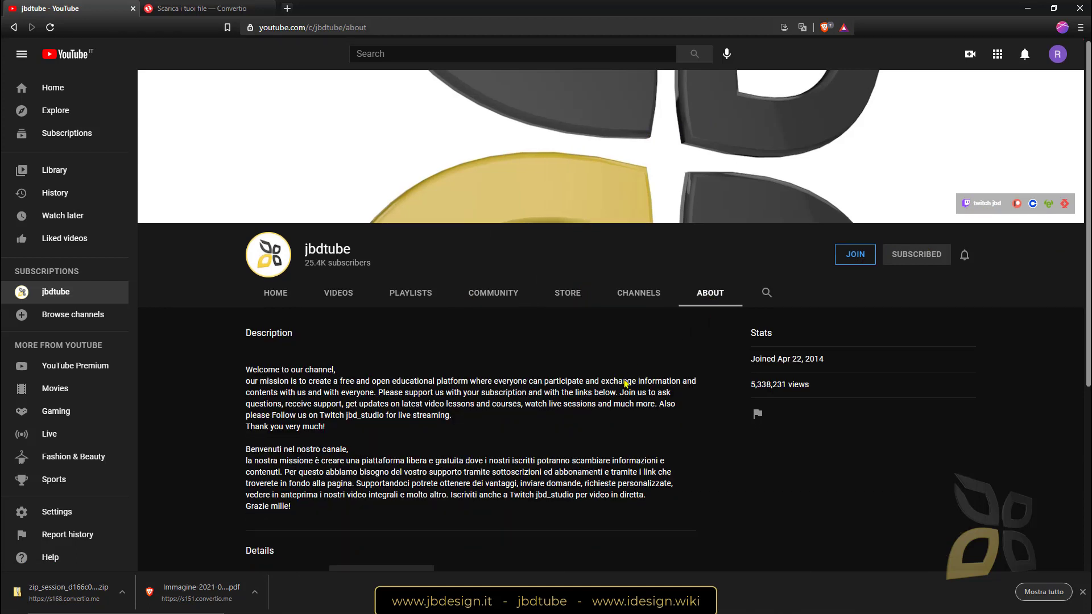
scroll(356, 432, down, 3)
scroll(366, 419, up, 3)
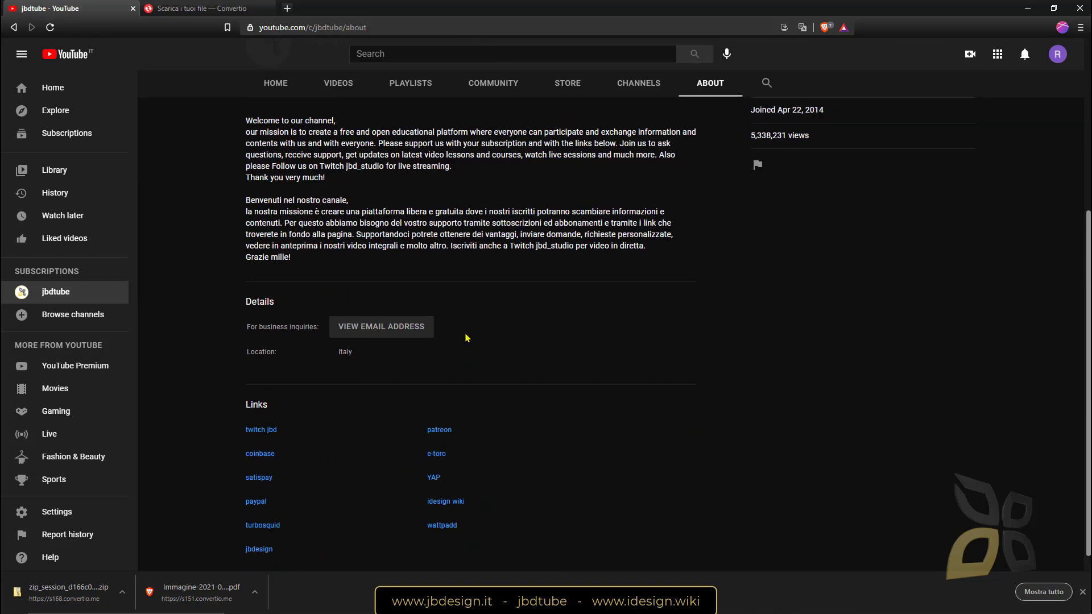
click(346, 295)
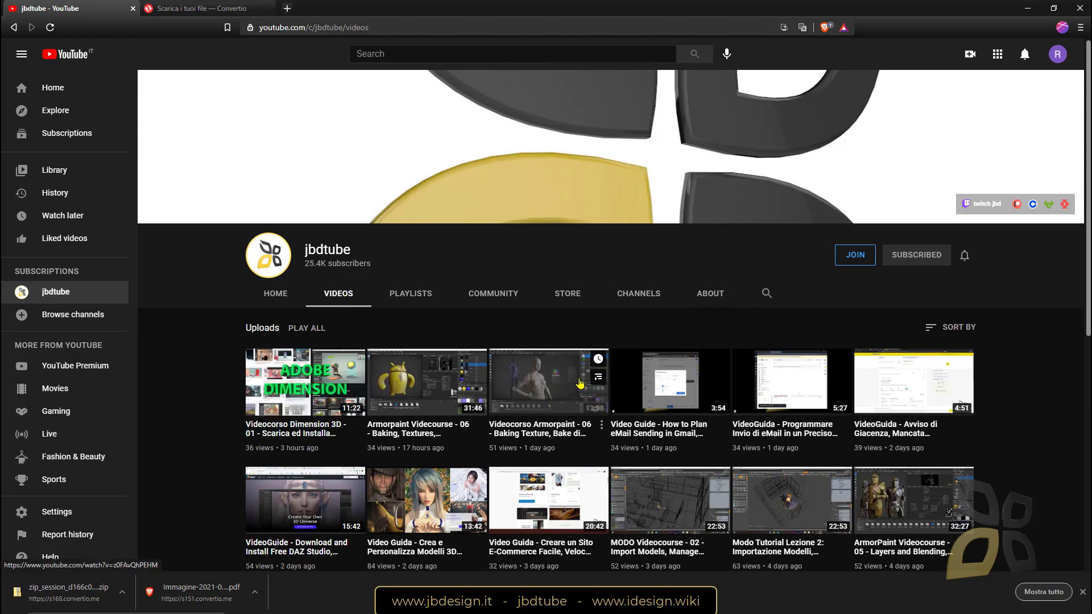
click(411, 298)
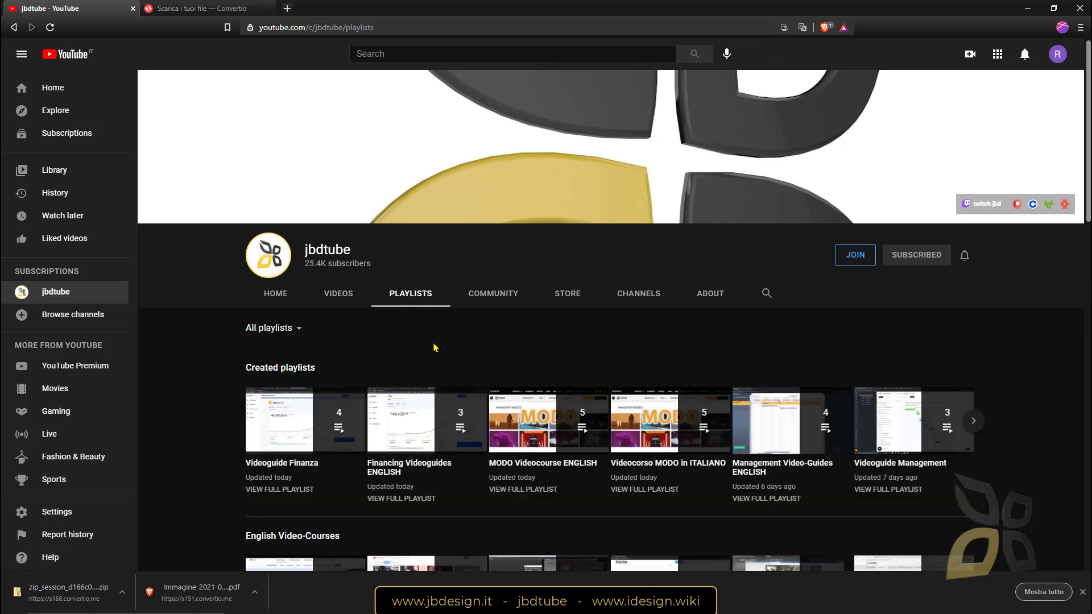
scroll(447, 367, down, 1)
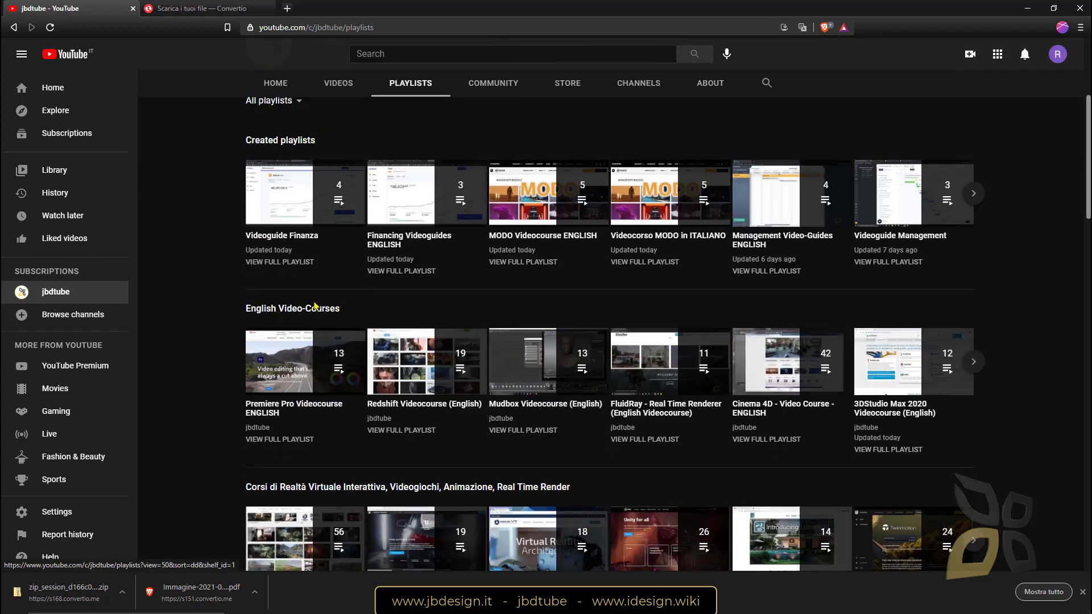
- Browse the English Video-Courses carousel and highlight the English Video-Guides heading
click(201, 359)
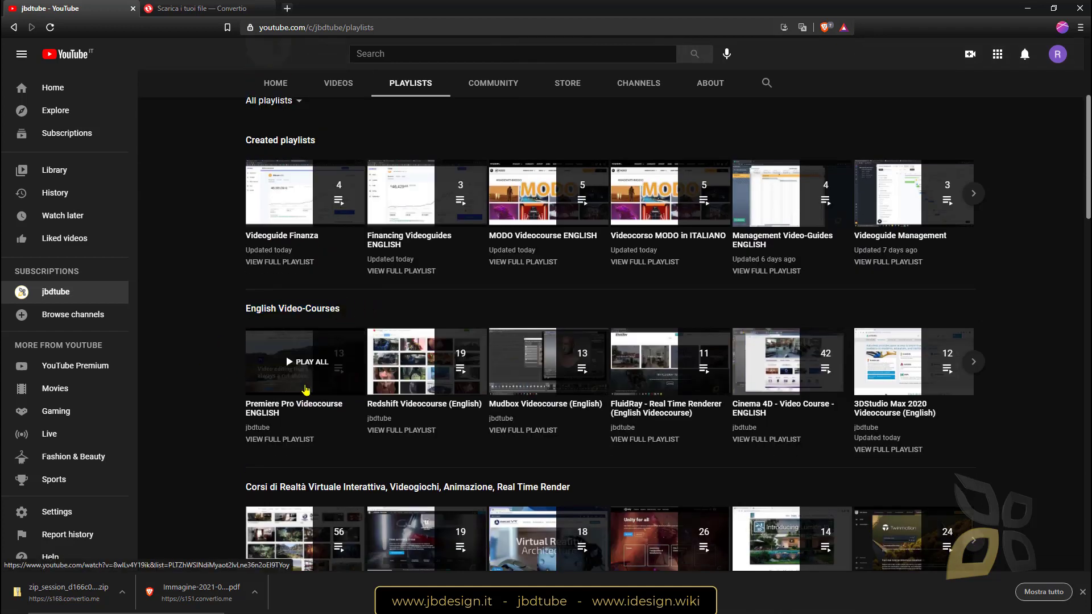
click(975, 362)
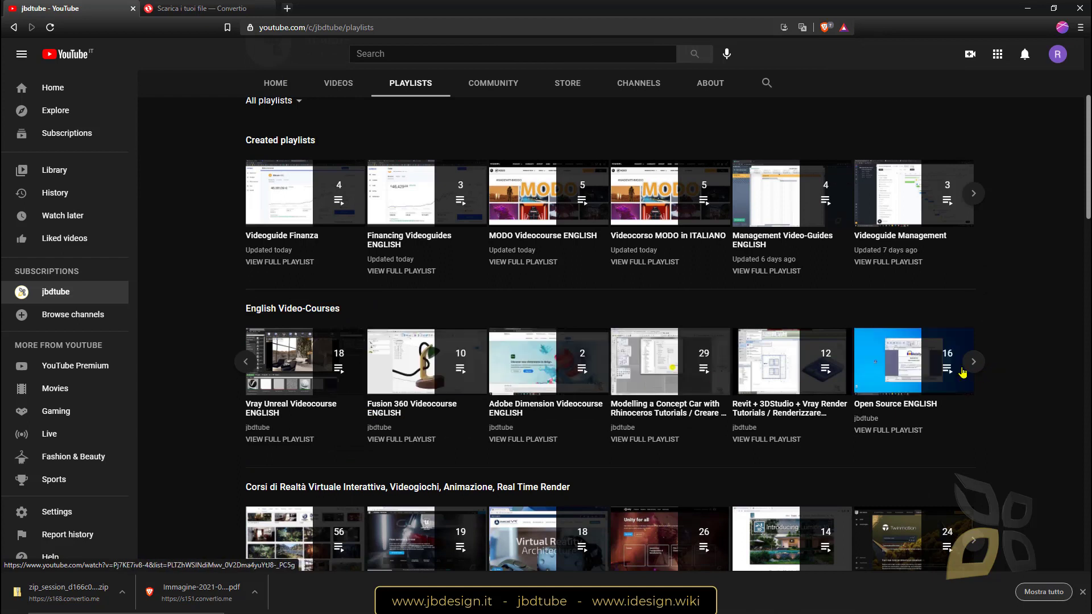
click(973, 362)
click(245, 362)
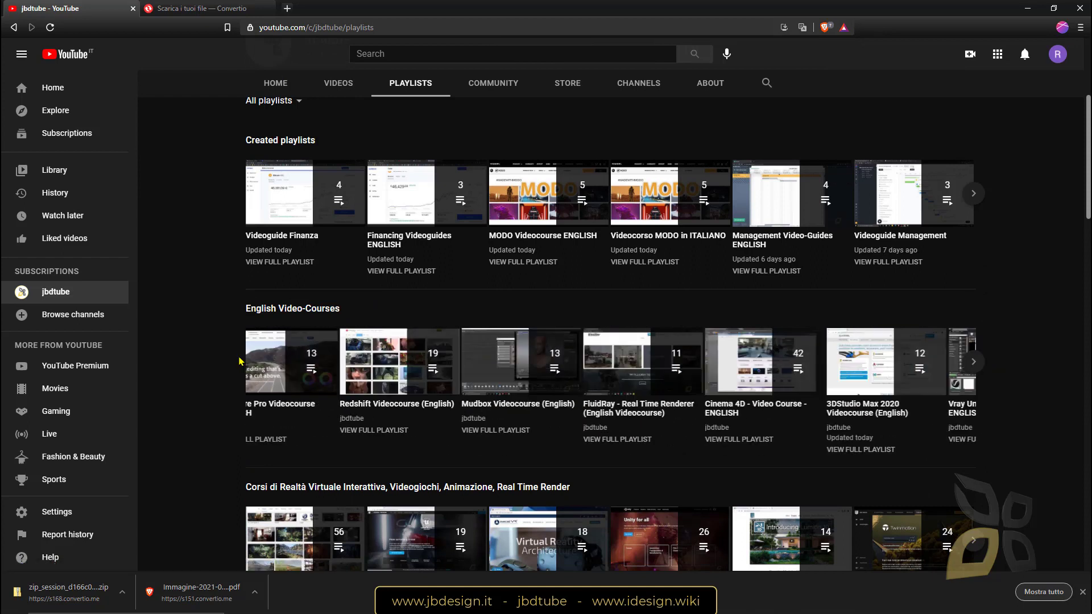
scroll(242, 389, up, 3)
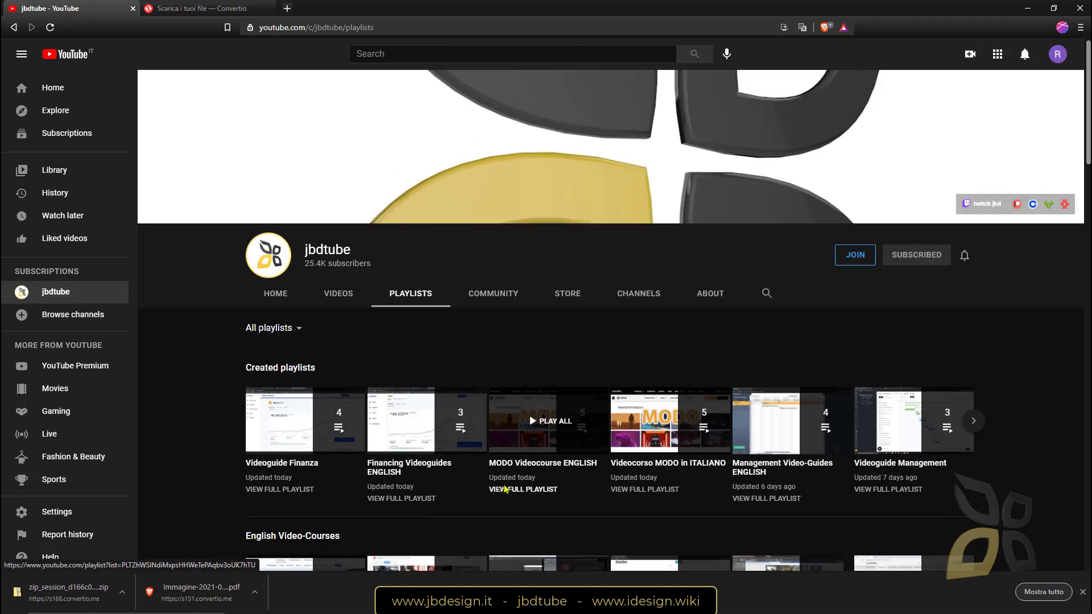
scroll(628, 402, down, 4)
scroll(626, 400, down, 5)
scroll(627, 401, down, 5)
scroll(626, 404, down, 4)
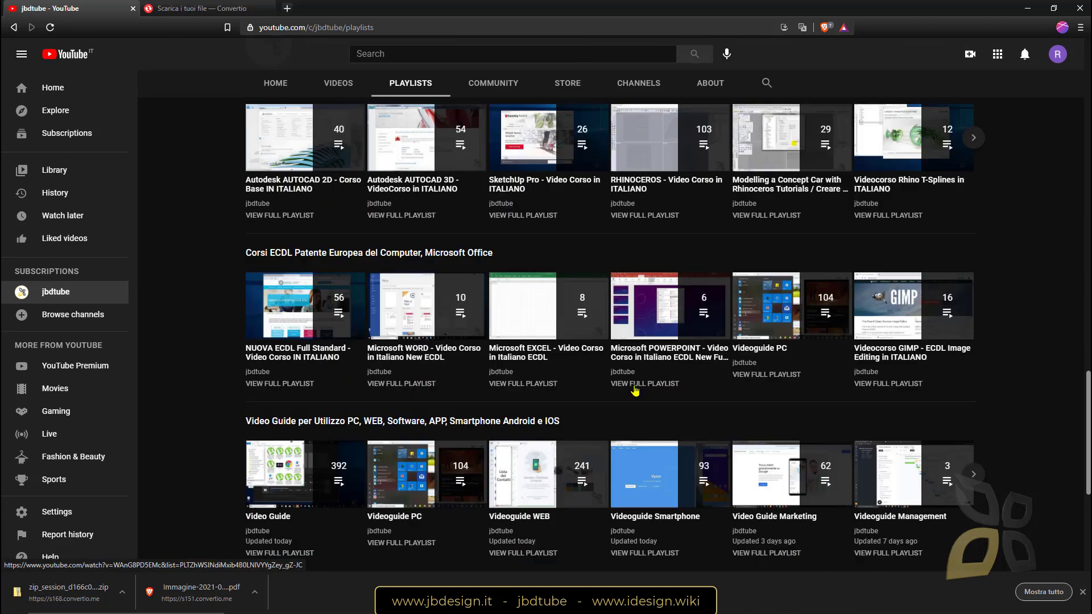
scroll(511, 367, down, 2)
scroll(422, 345, down, 1)
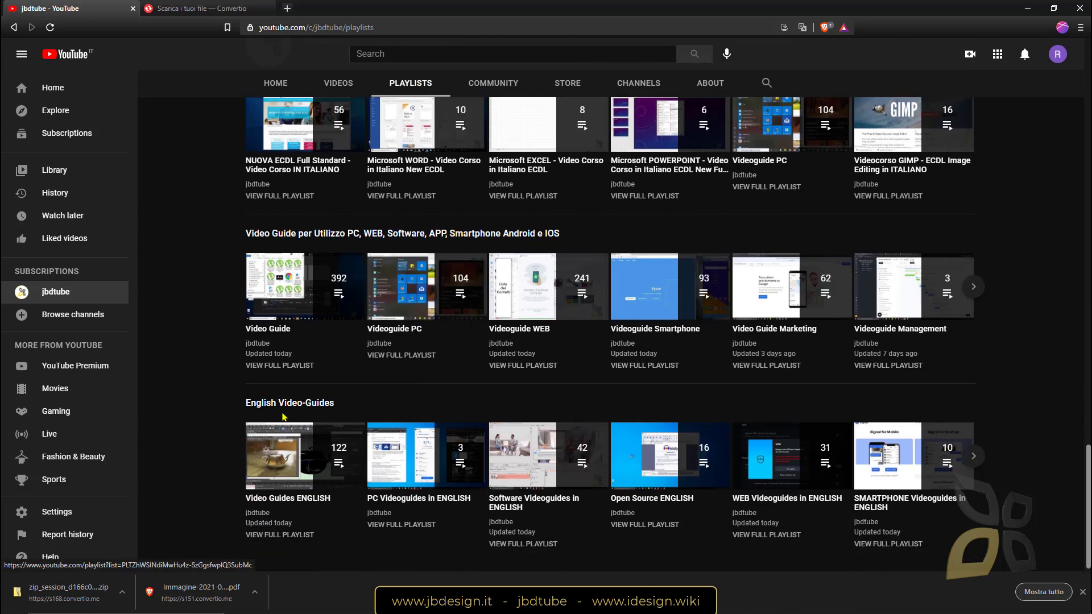
drag(259, 394, 245, 401)
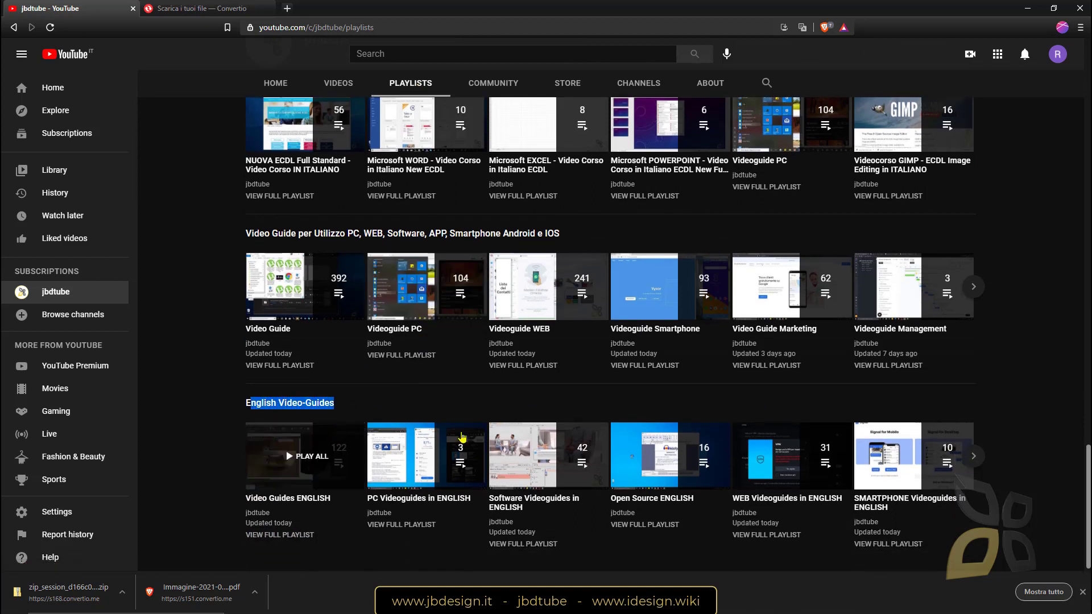
scroll(1024, 414, up, 5)
scroll(998, 397, up, 5)
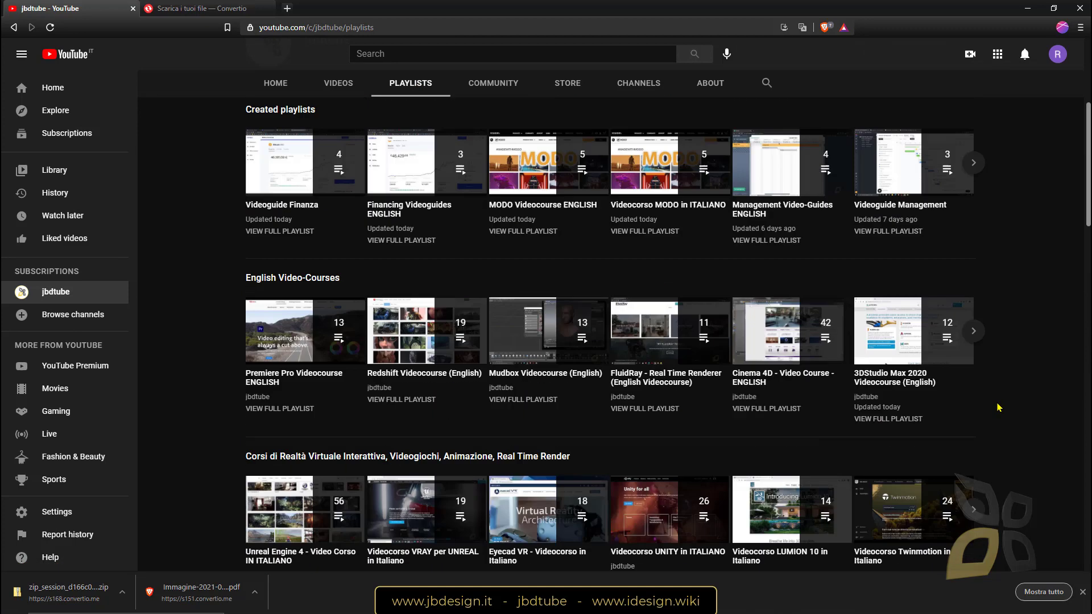
scroll(969, 380, up, 5)
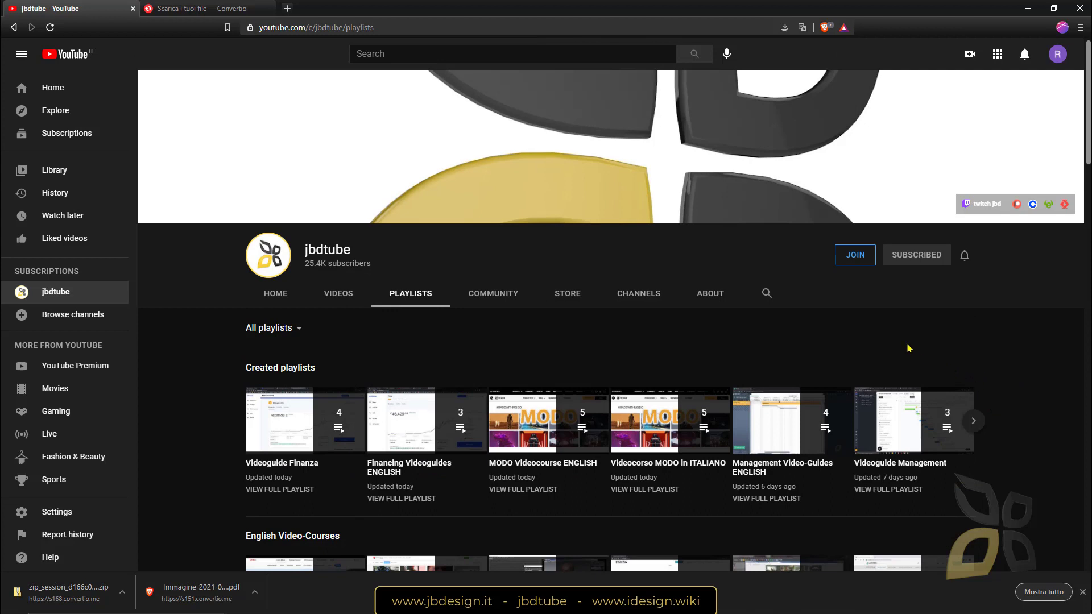